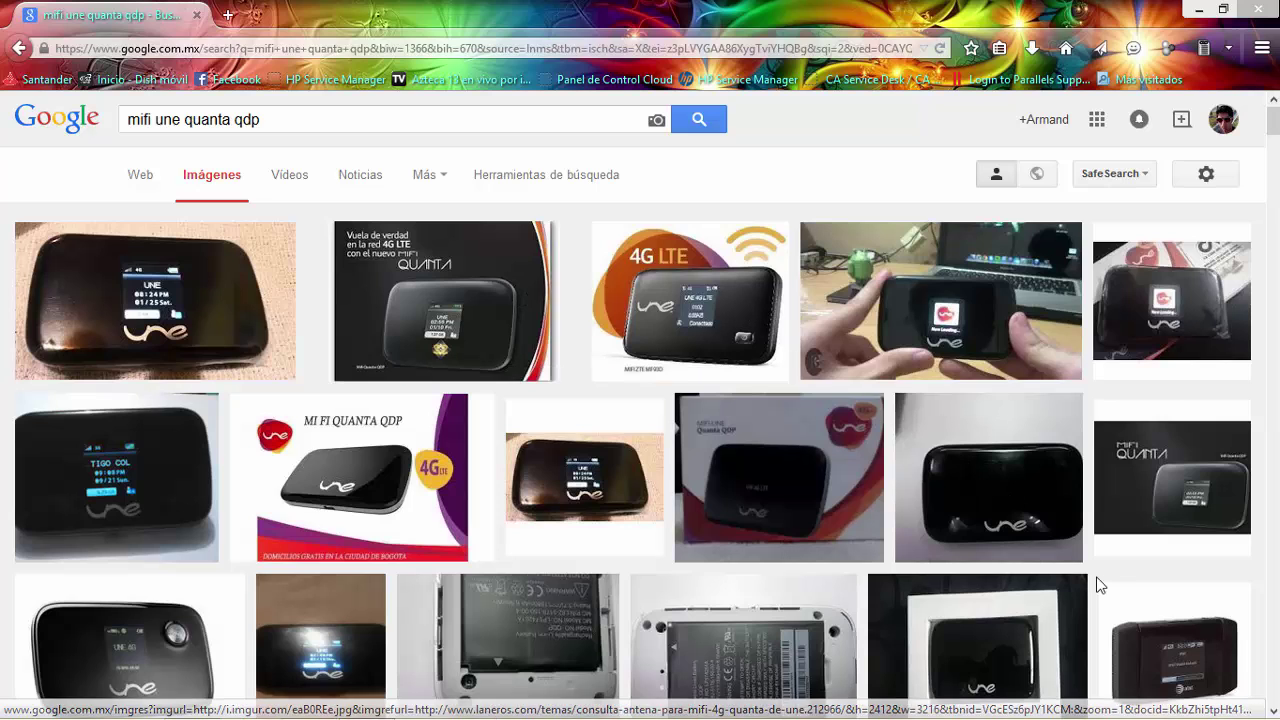
Check which Wi-Fi network the computer is connected to in the Windows network list.
left_click(1130, 703)
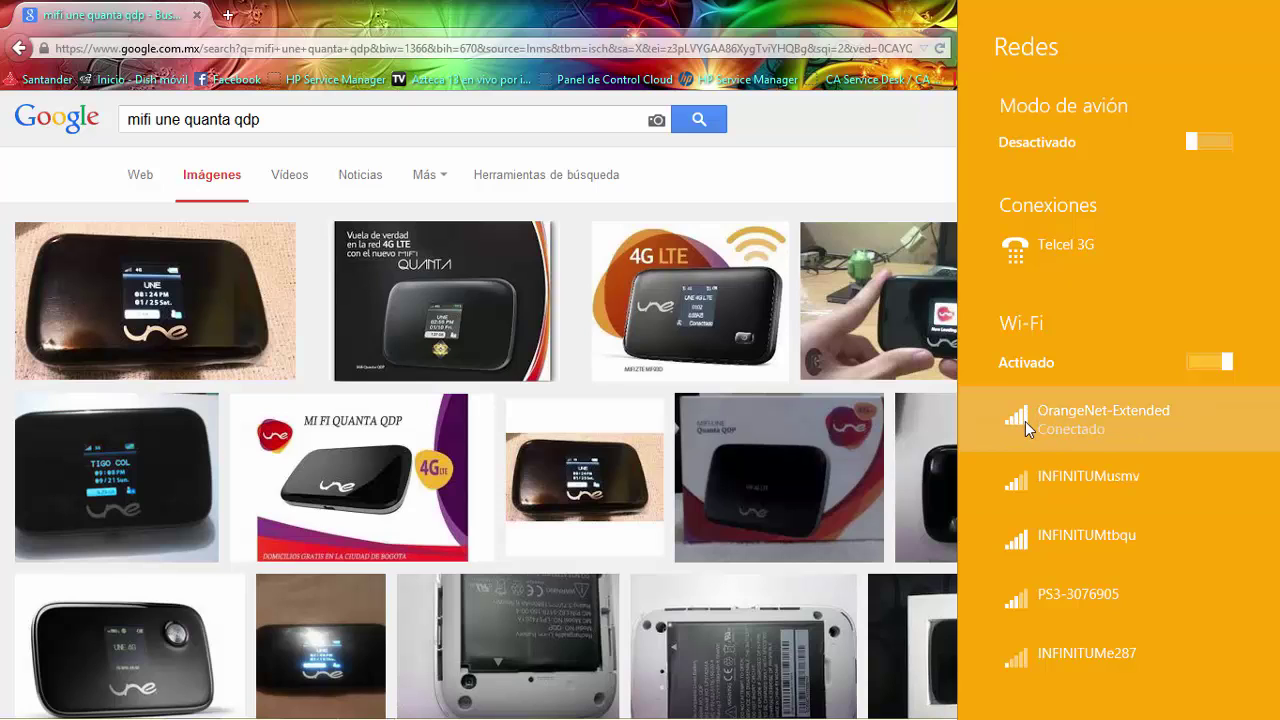
left_click(758, 186)
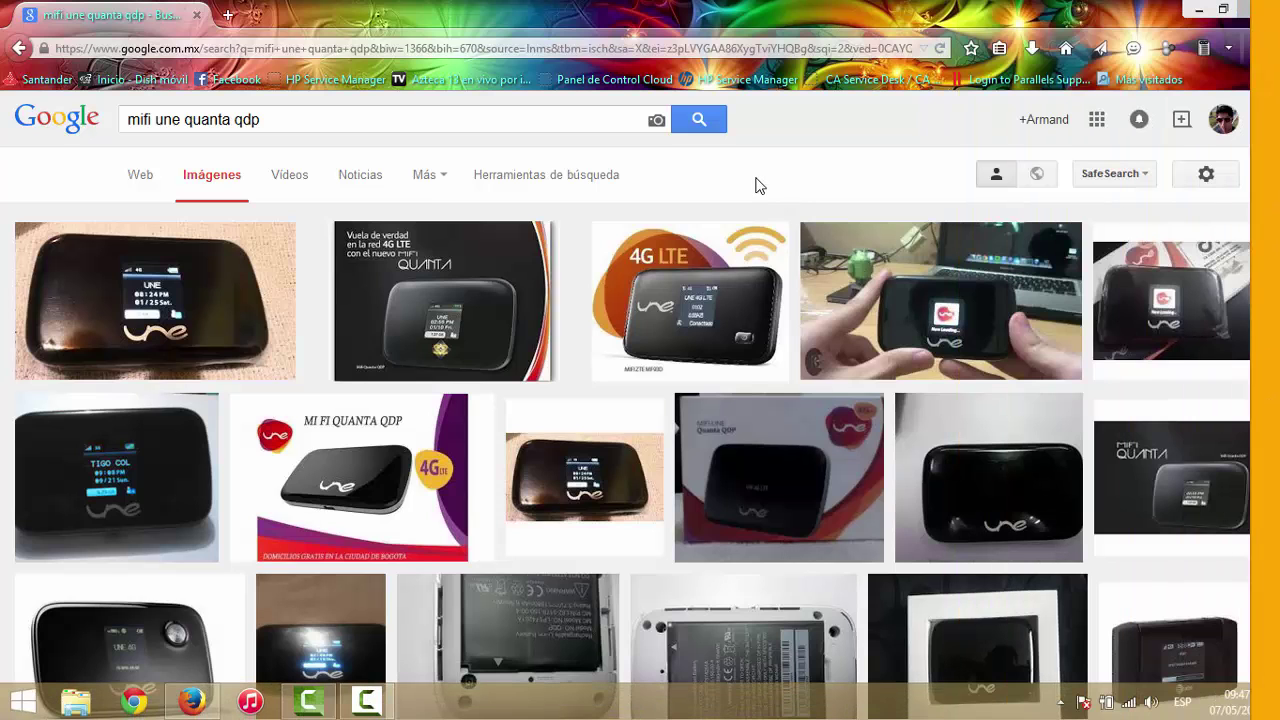
Open 192.168.0.1 in a new tab and sign in to the mobile router with the account username and password.
left_click(233, 22)
type("192.168.0.1/")
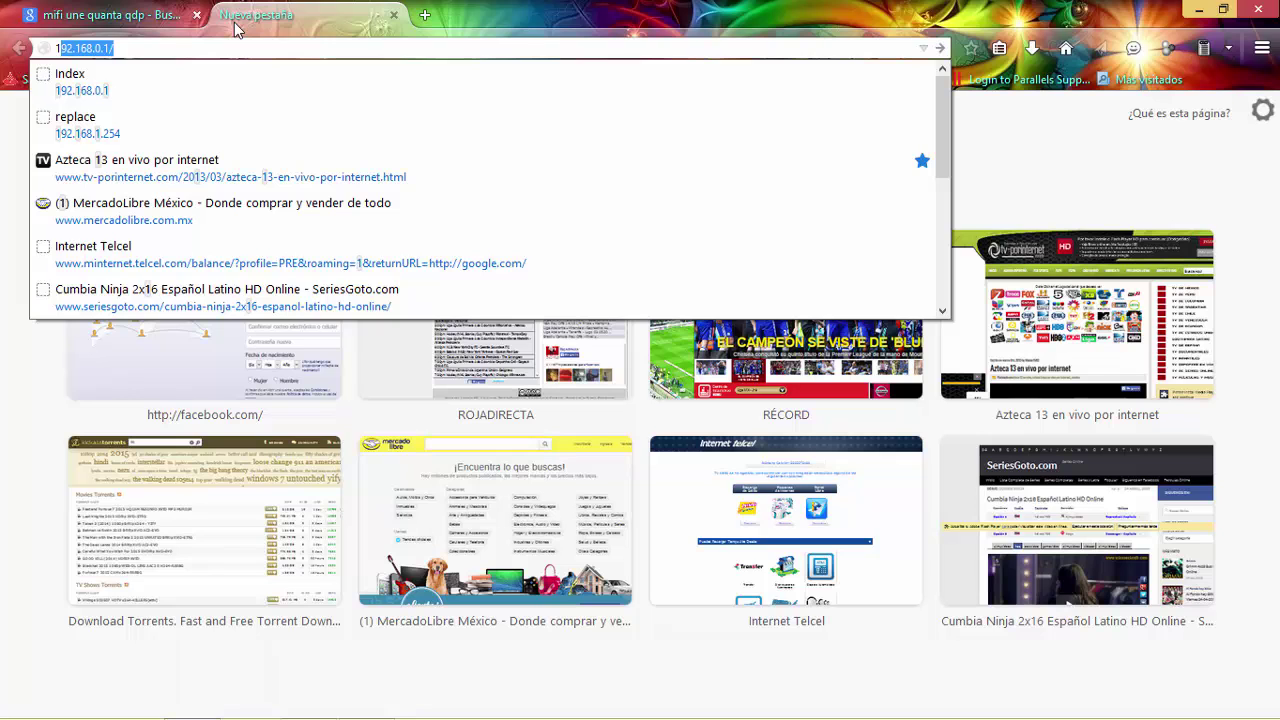
key("Return")
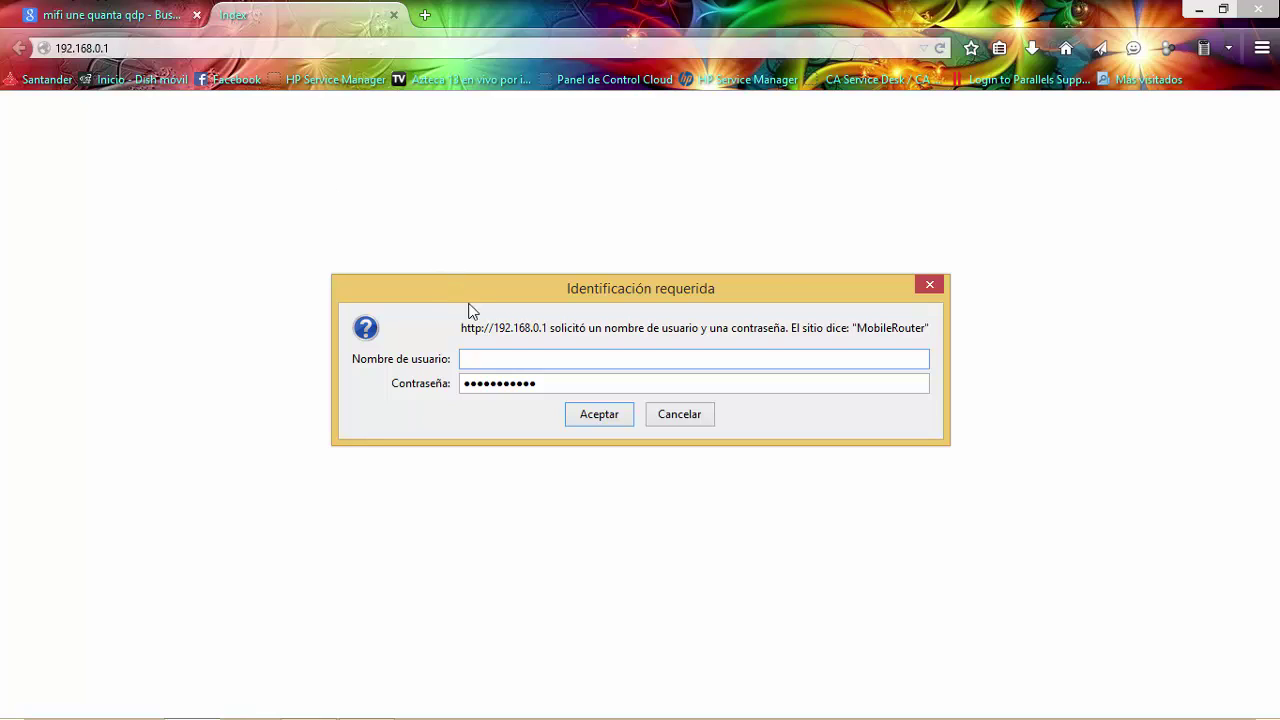
left_click(503, 358)
left_click(600, 415)
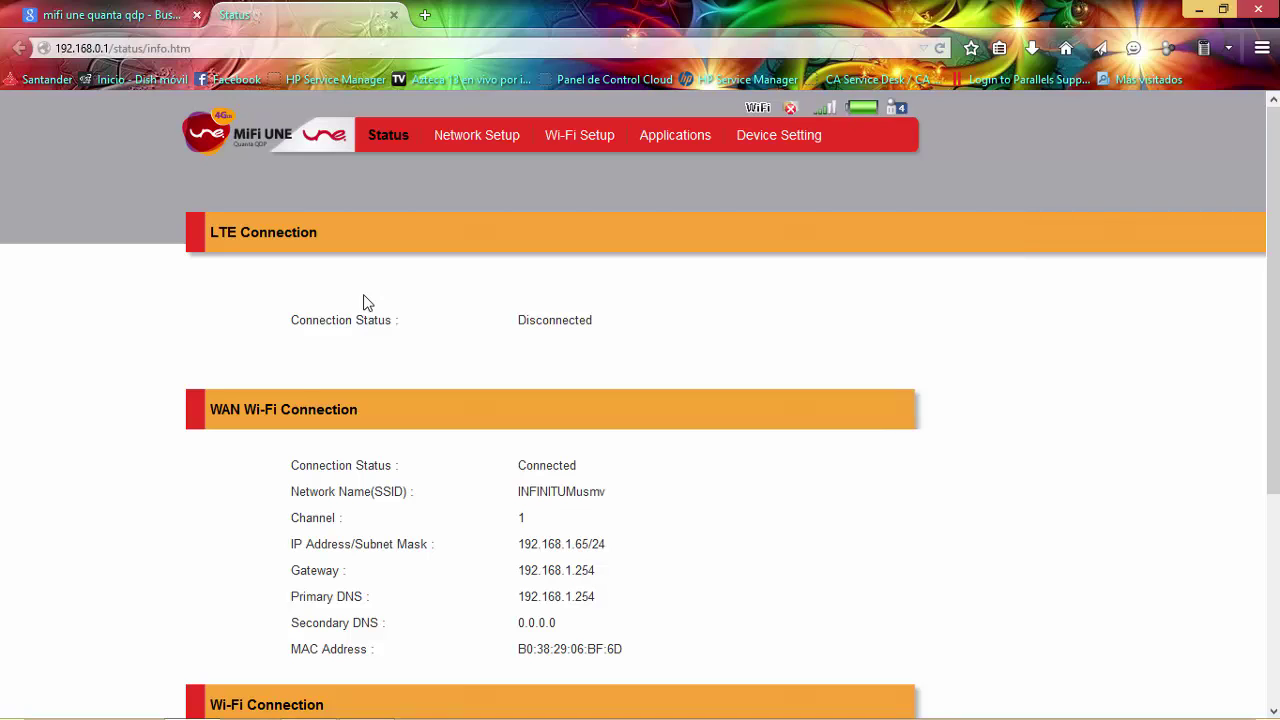
Examine the WAN Wi-Fi connection details on the router's status page and compare the source network name with the available networks.
scroll(363, 302, "down", 1)
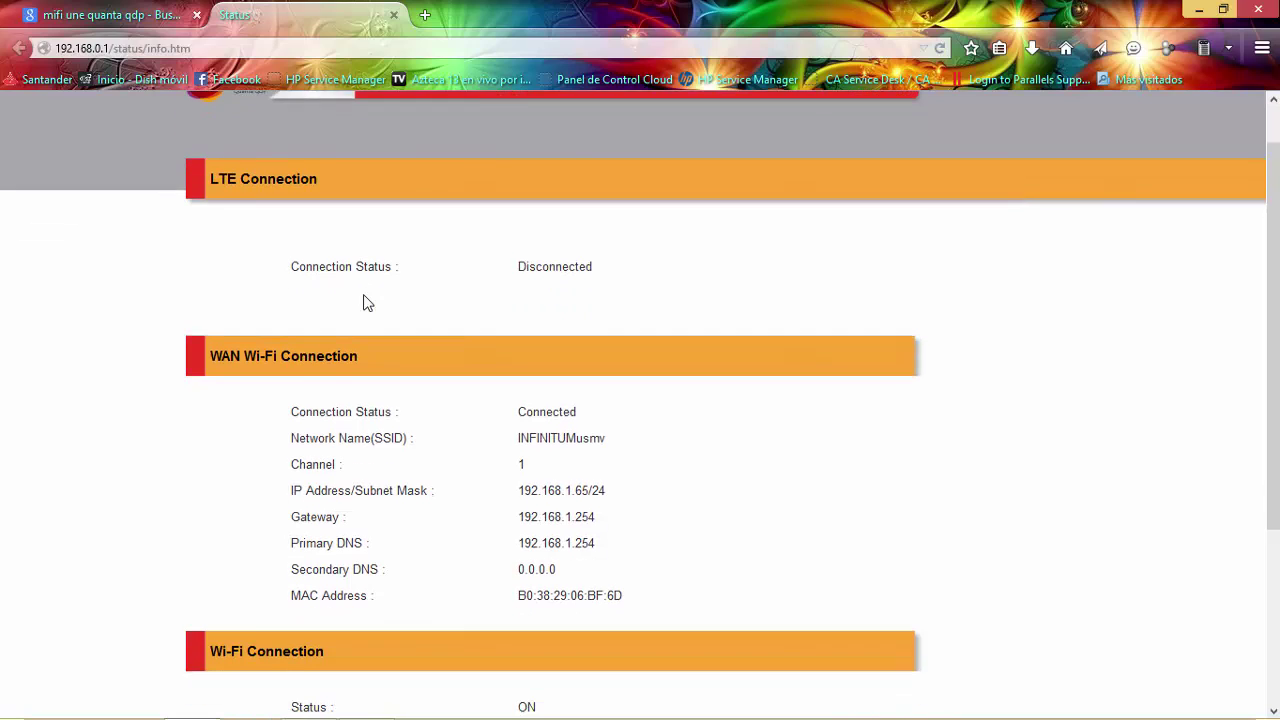
scroll(363, 302, "up", 1)
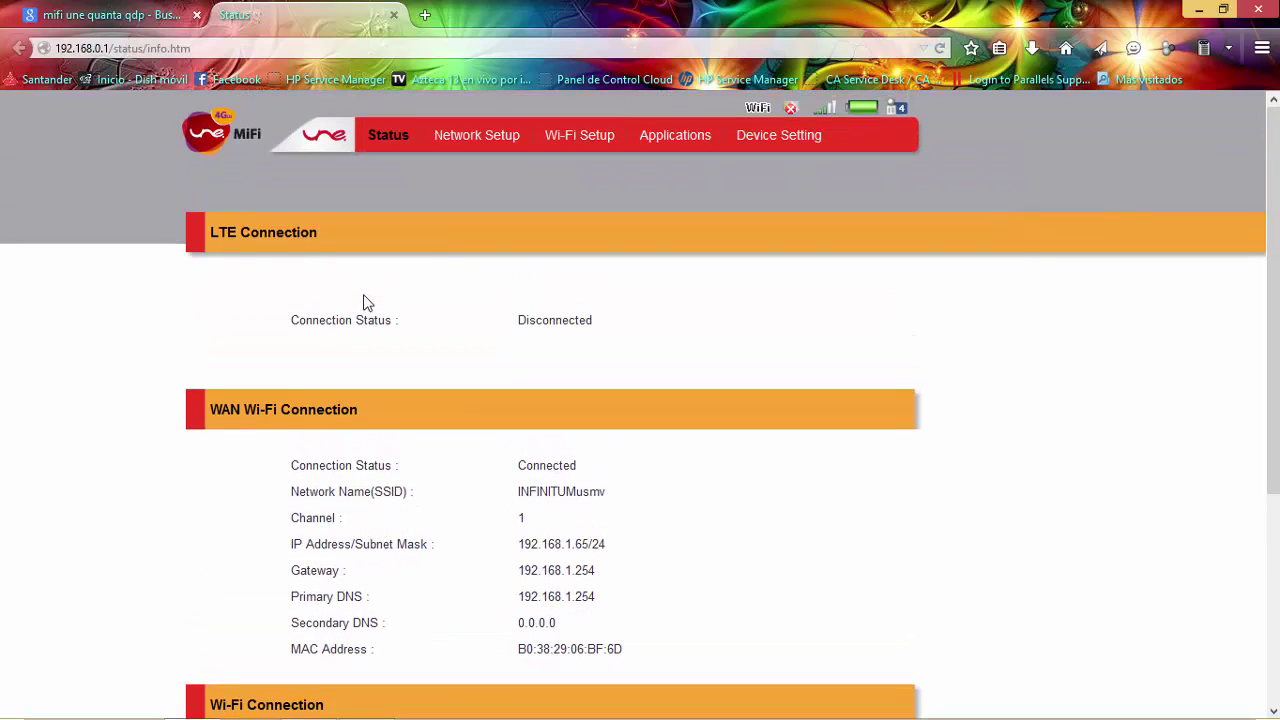
scroll(363, 302, "down", 2)
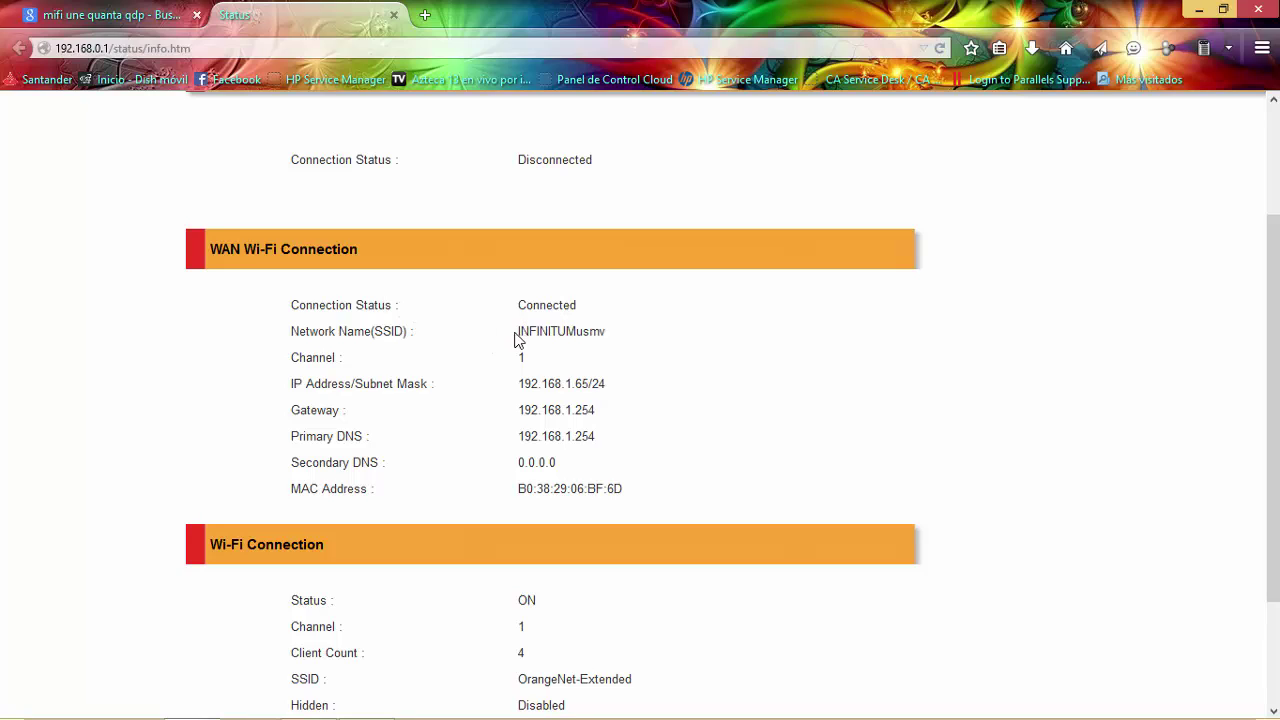
left_click_drag(515, 335, 641, 352)
left_click(645, 352)
left_click(1131, 703)
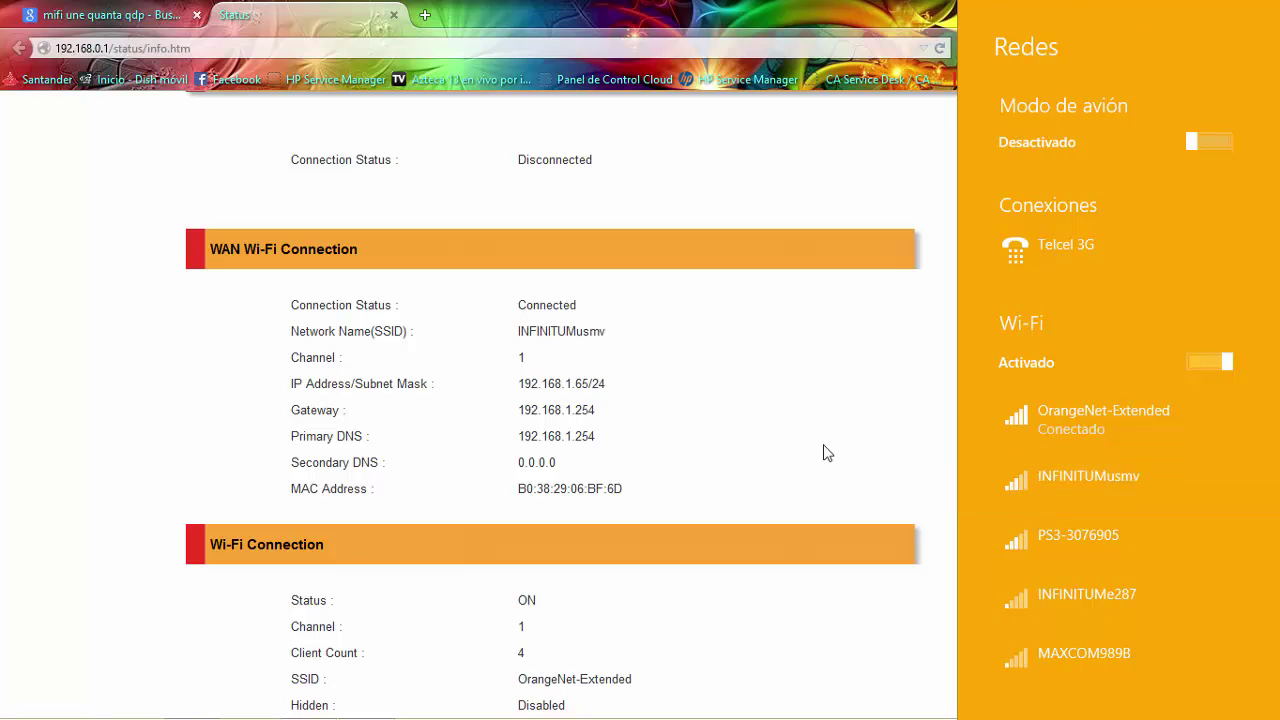
left_click(720, 408)
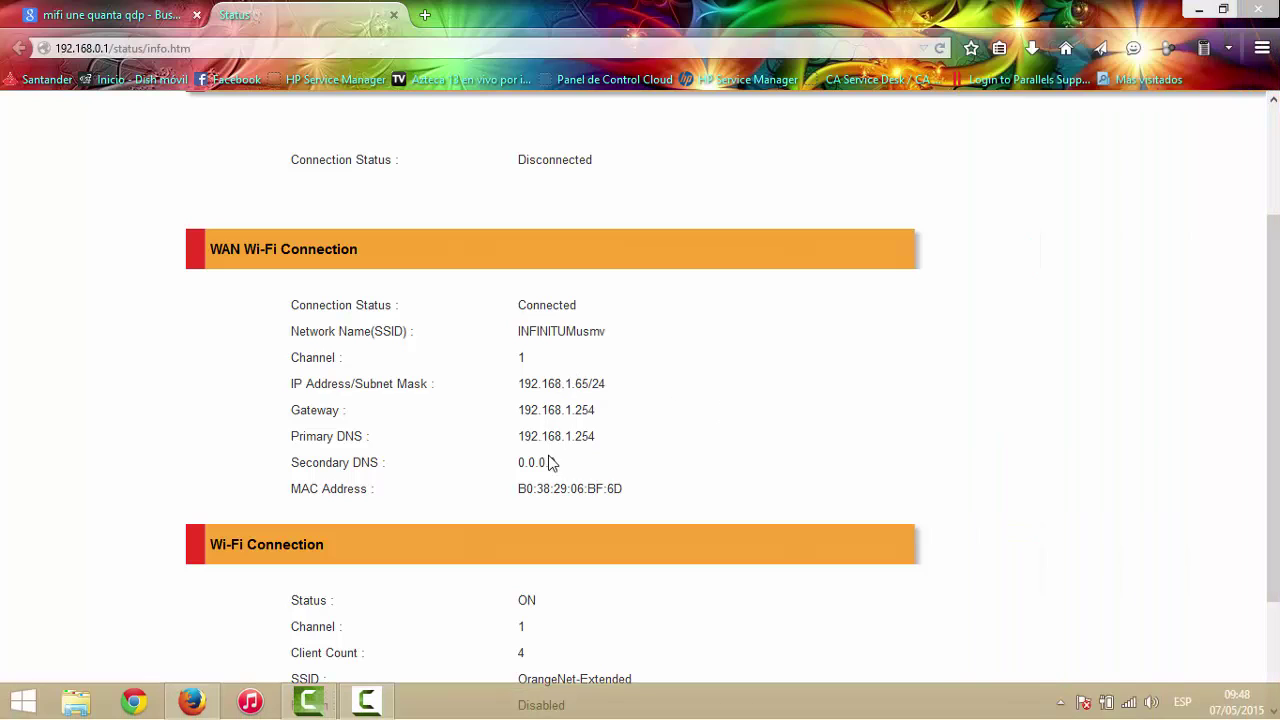
Review the router's own Wi-Fi connection details and check its SSID against the Windows network list.
scroll(676, 445, "down", 3)
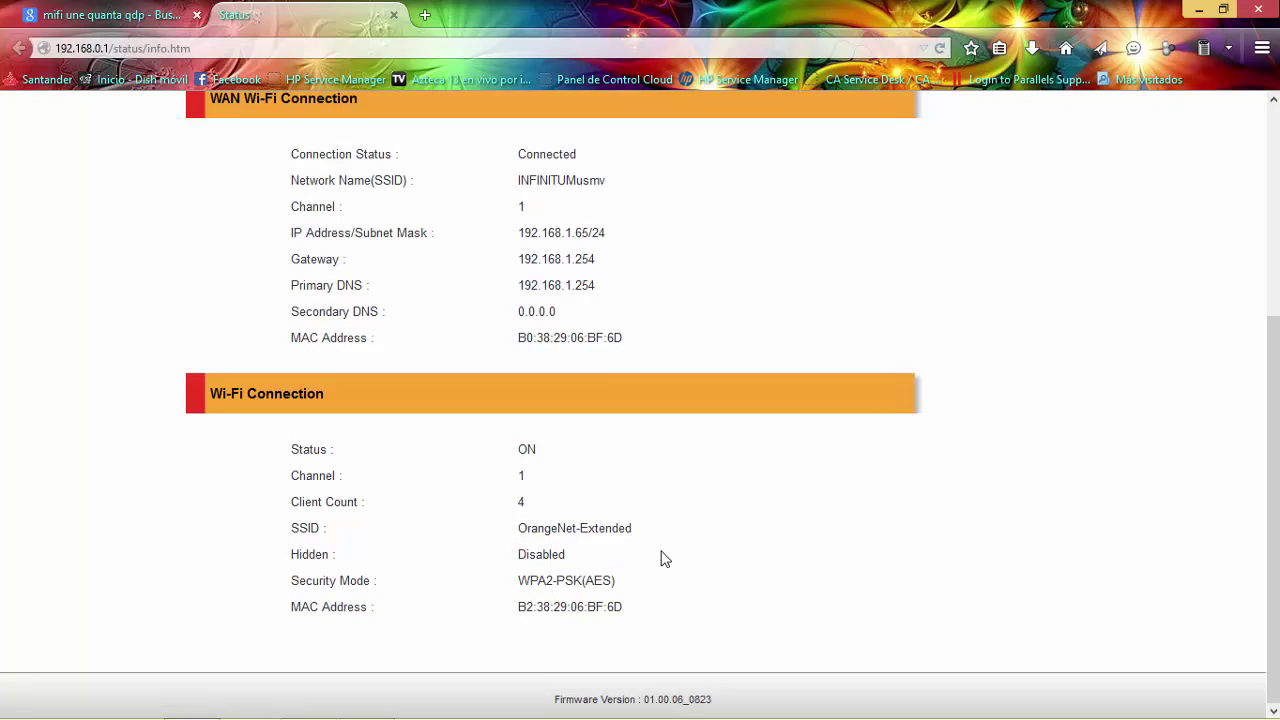
scroll(665, 558, "up", 6)
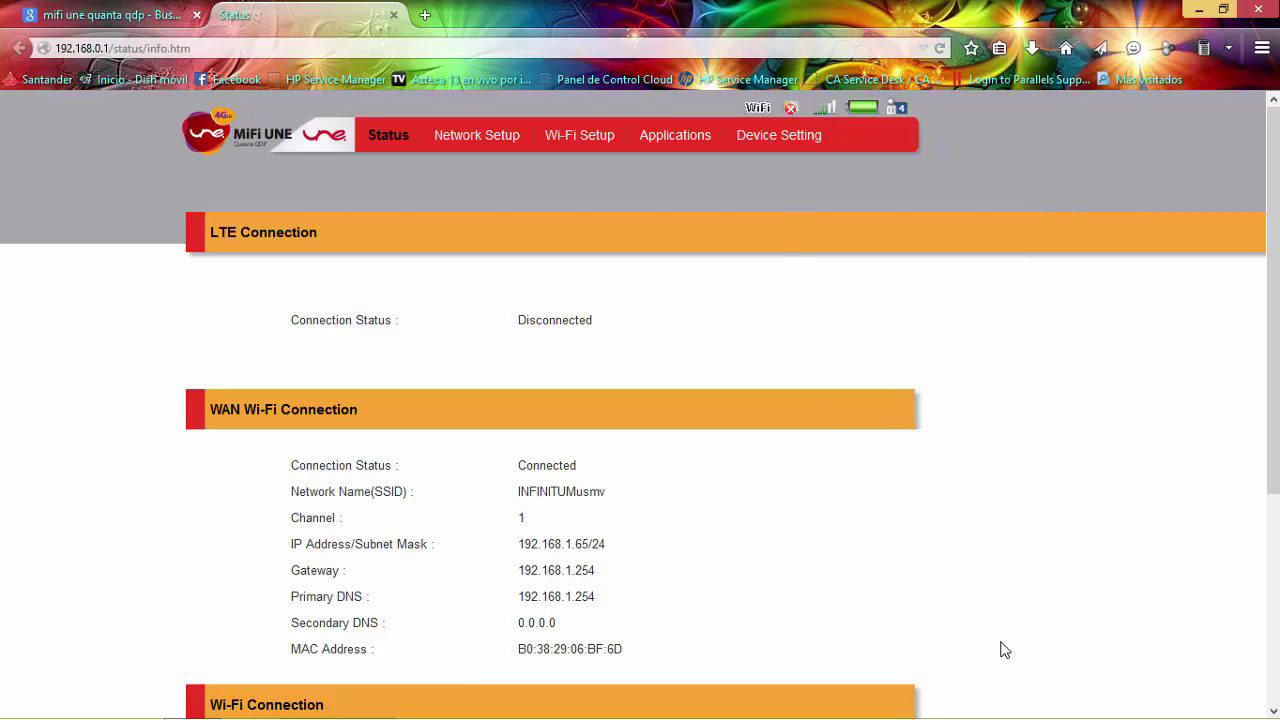
mouse_move(1050, 715)
left_click(1084, 703)
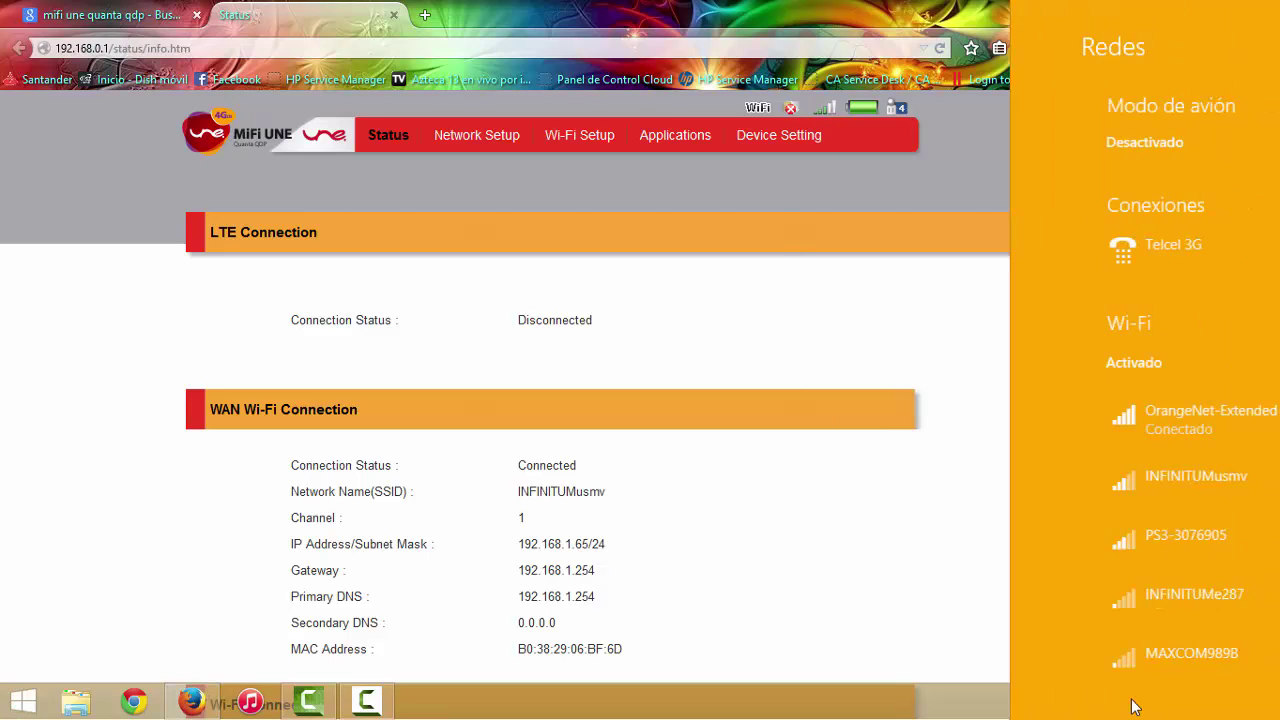
left_click(885, 616)
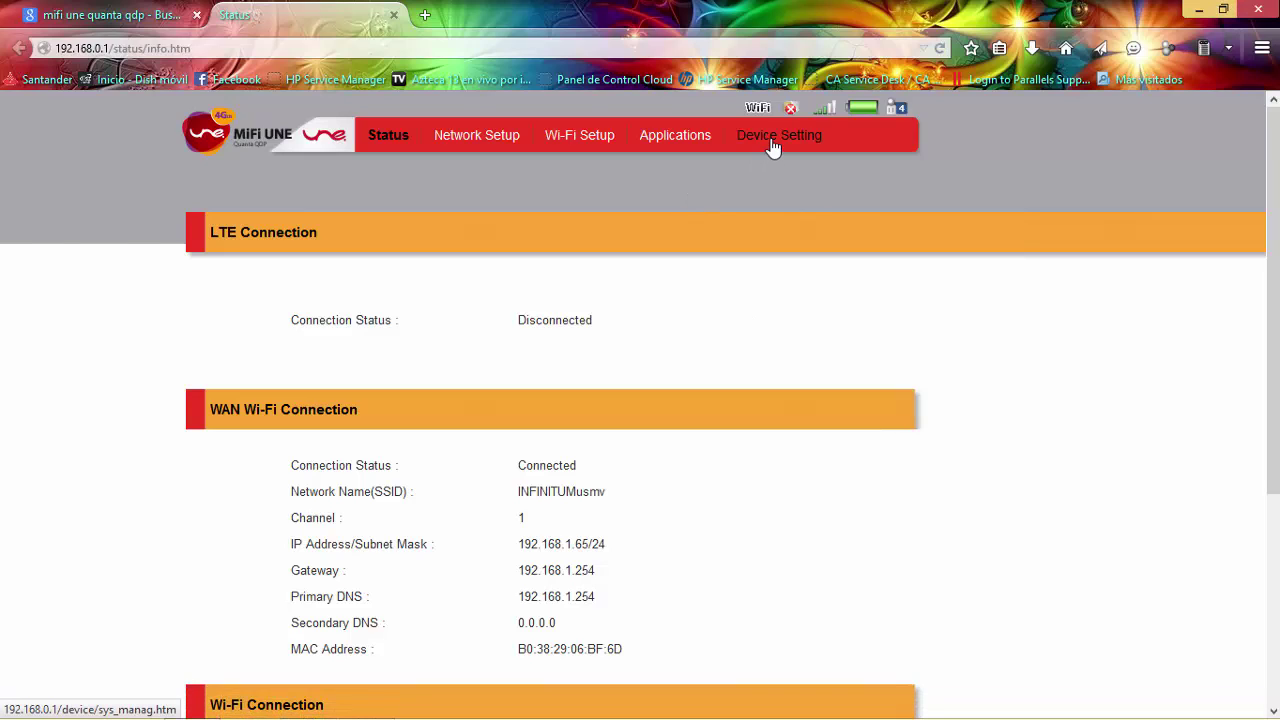
Review the router's administrator account page and Wi-Fi settings, comparing the broadcast network name with the Windows network list.
left_click(773, 145)
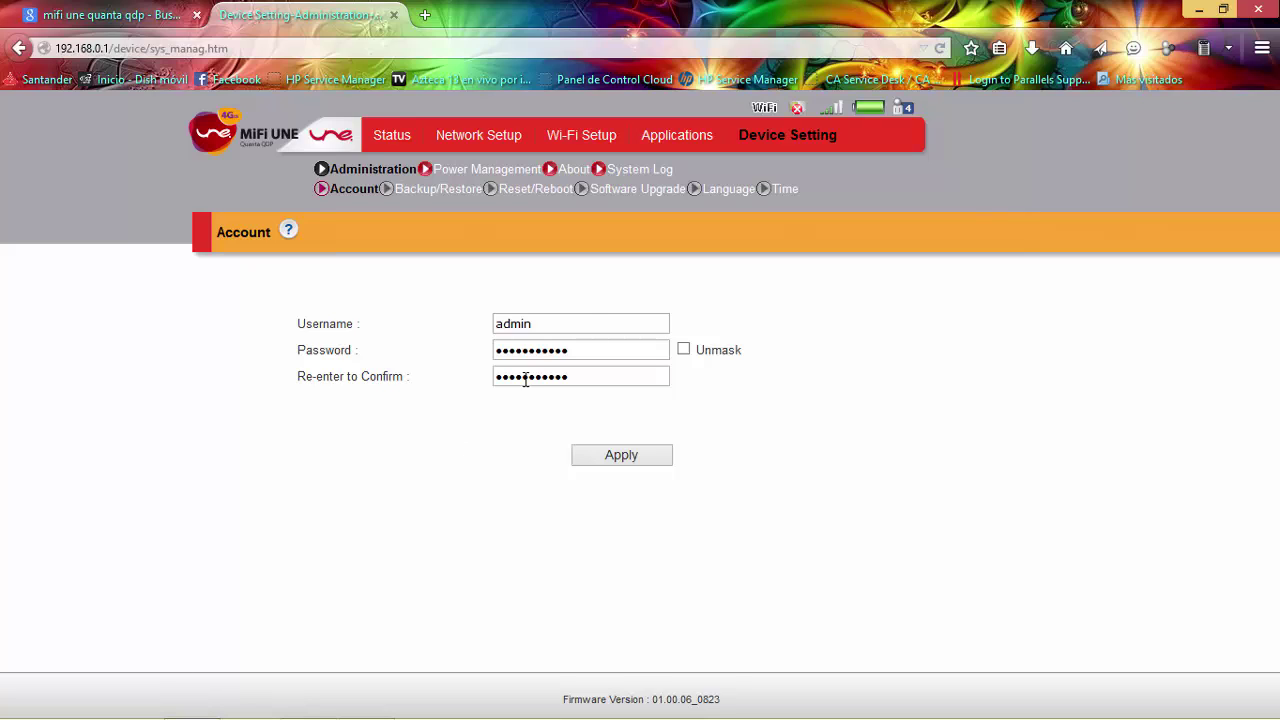
left_click(594, 146)
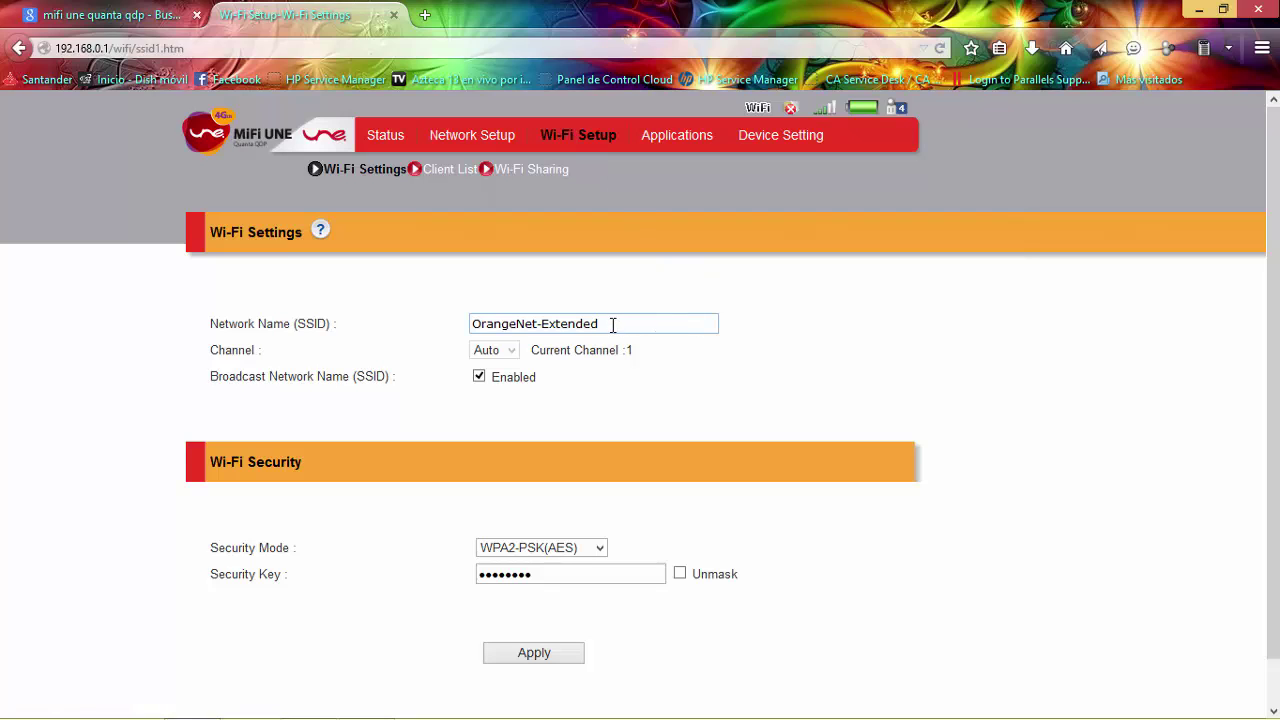
mouse_move(985, 715)
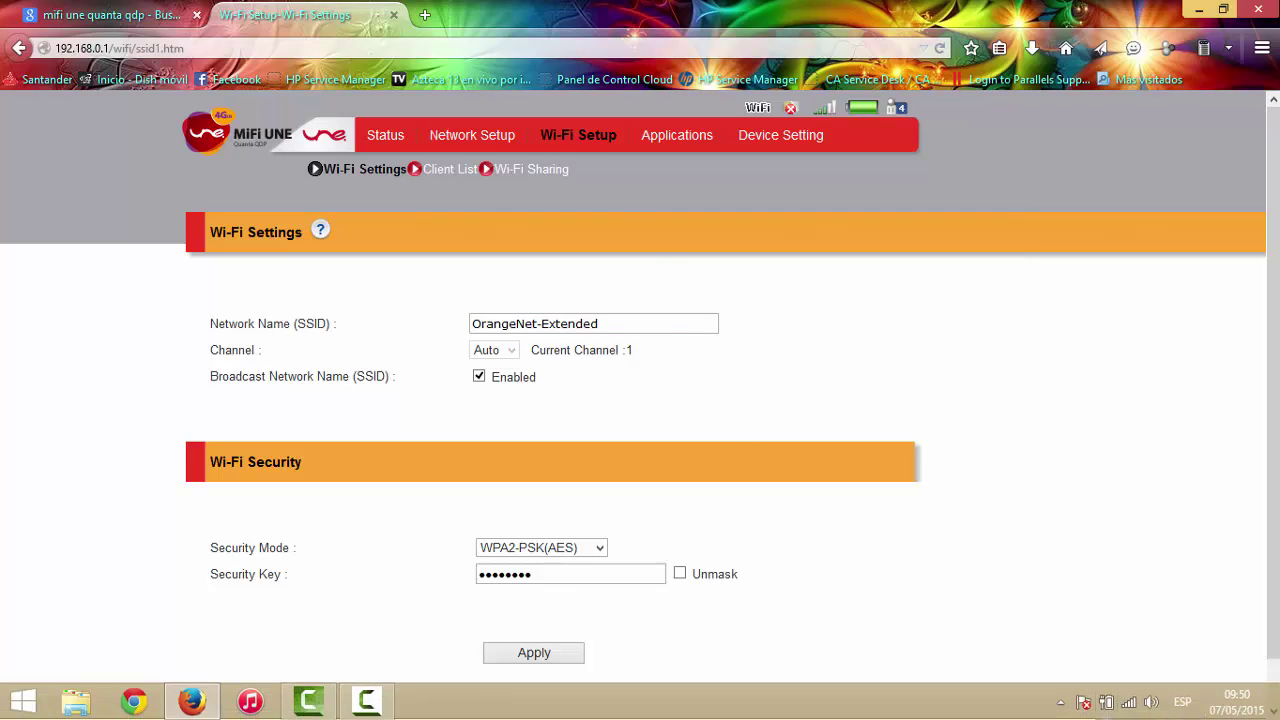
left_click(1128, 702)
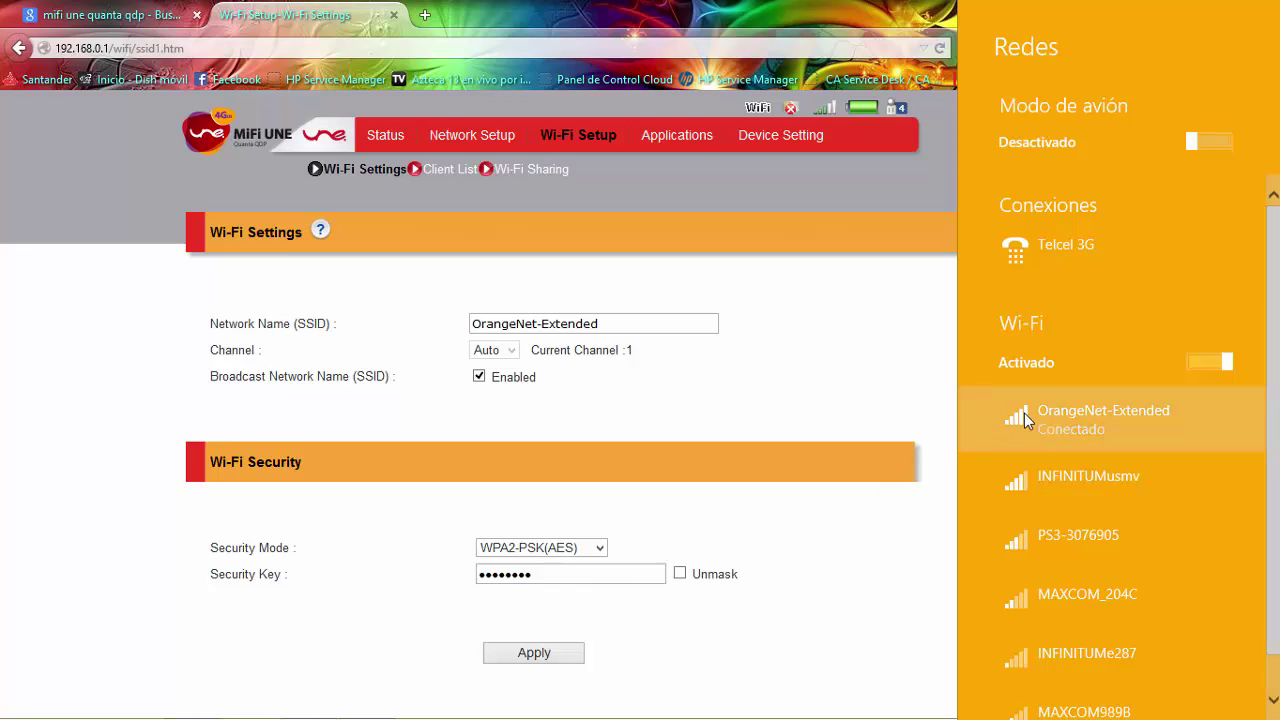
left_click(866, 387)
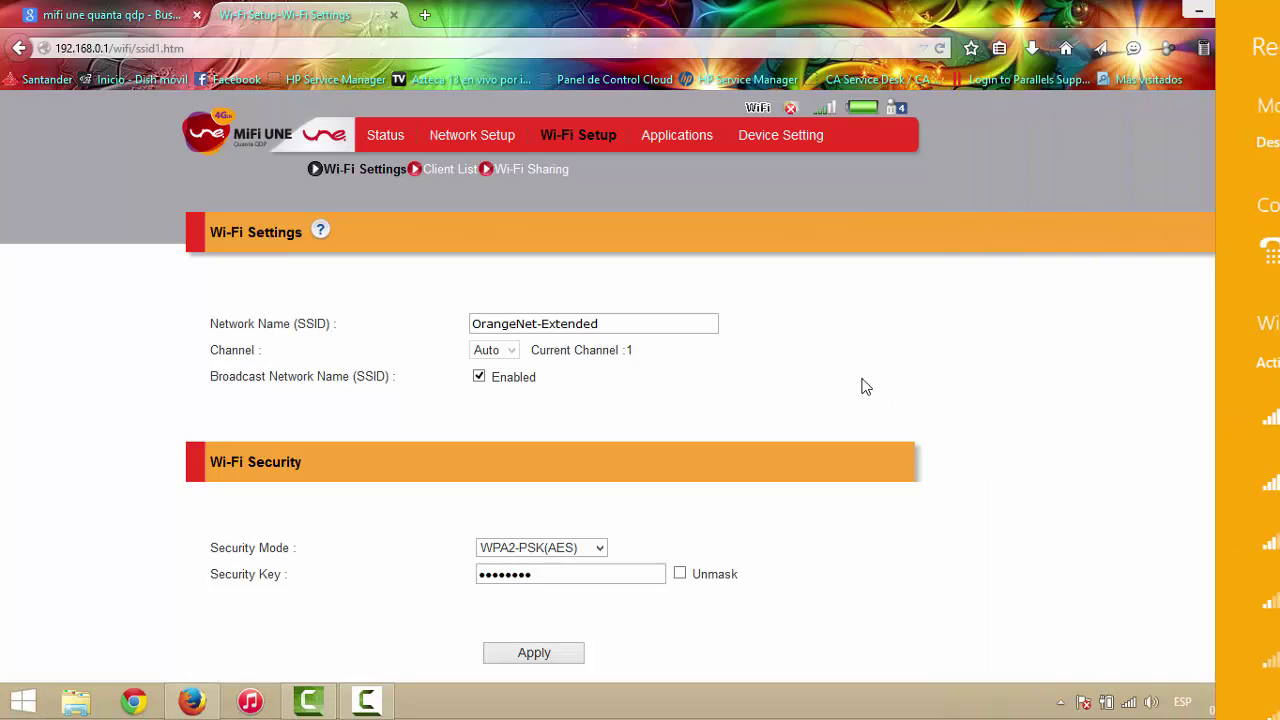
left_click(791, 145)
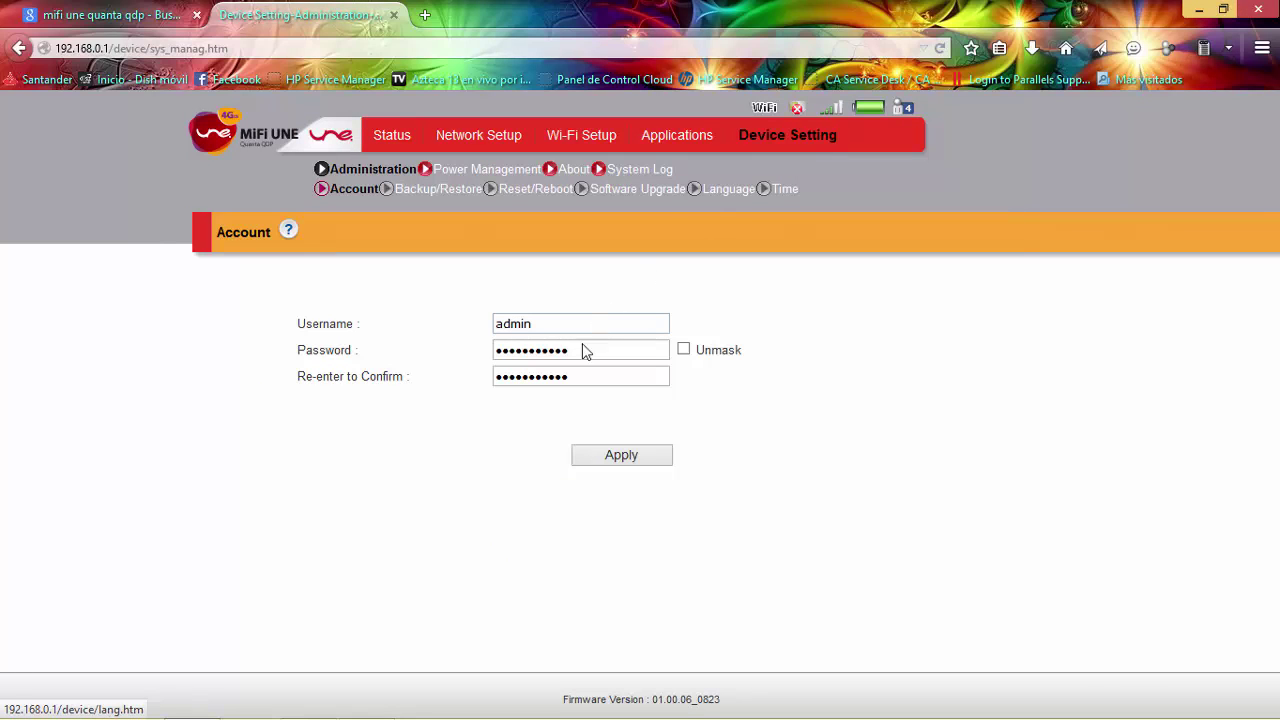
left_click(594, 146)
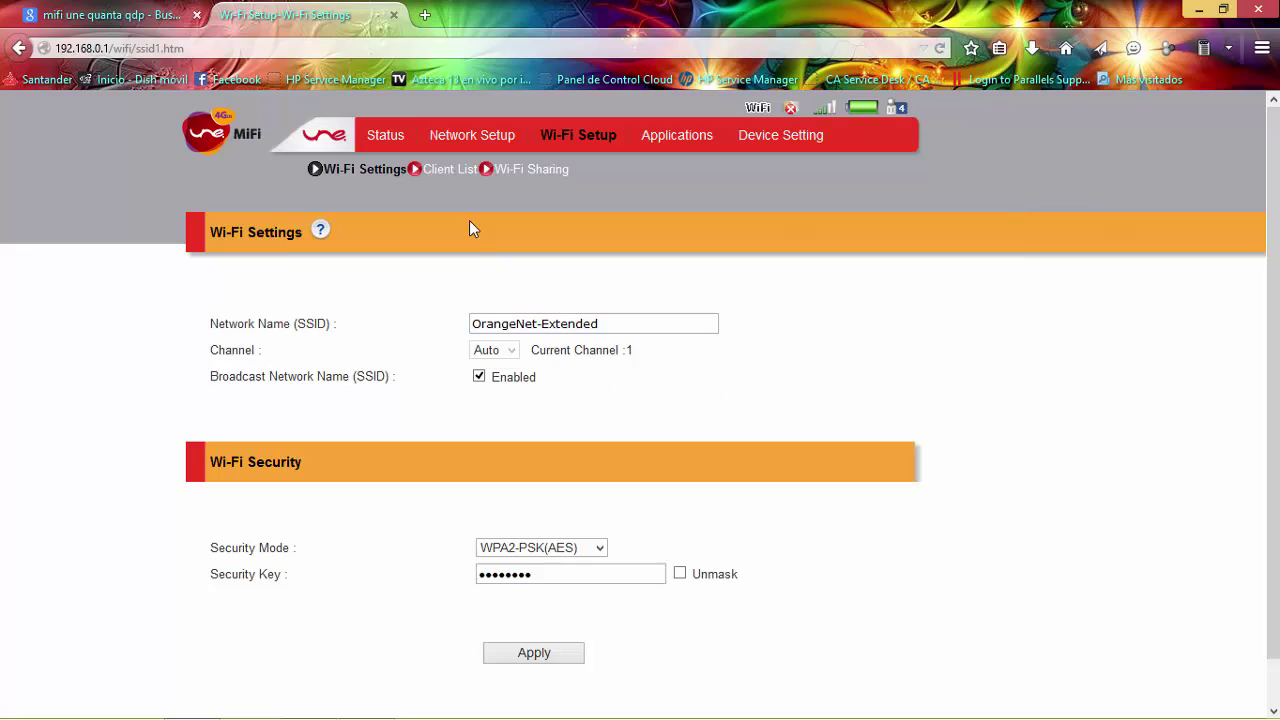
Open the WAN Wi-Fi profile management page in the router's network setup.
left_click(463, 143)
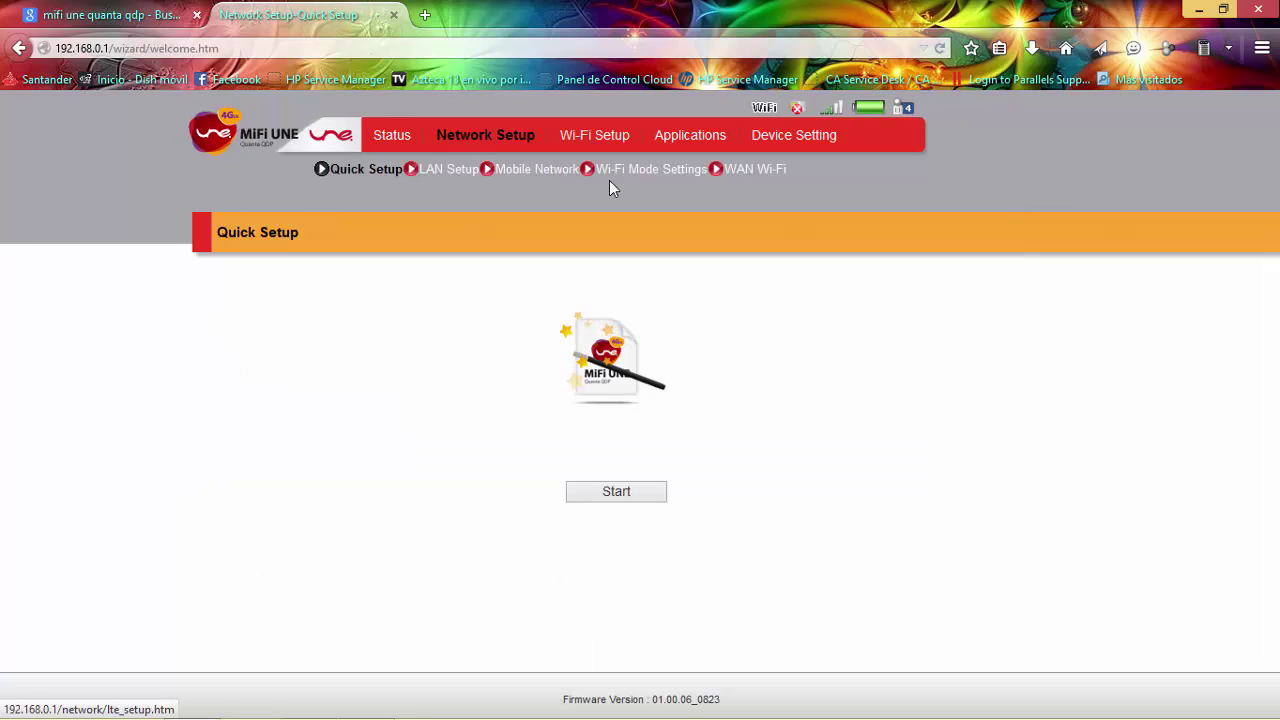
left_click(753, 176)
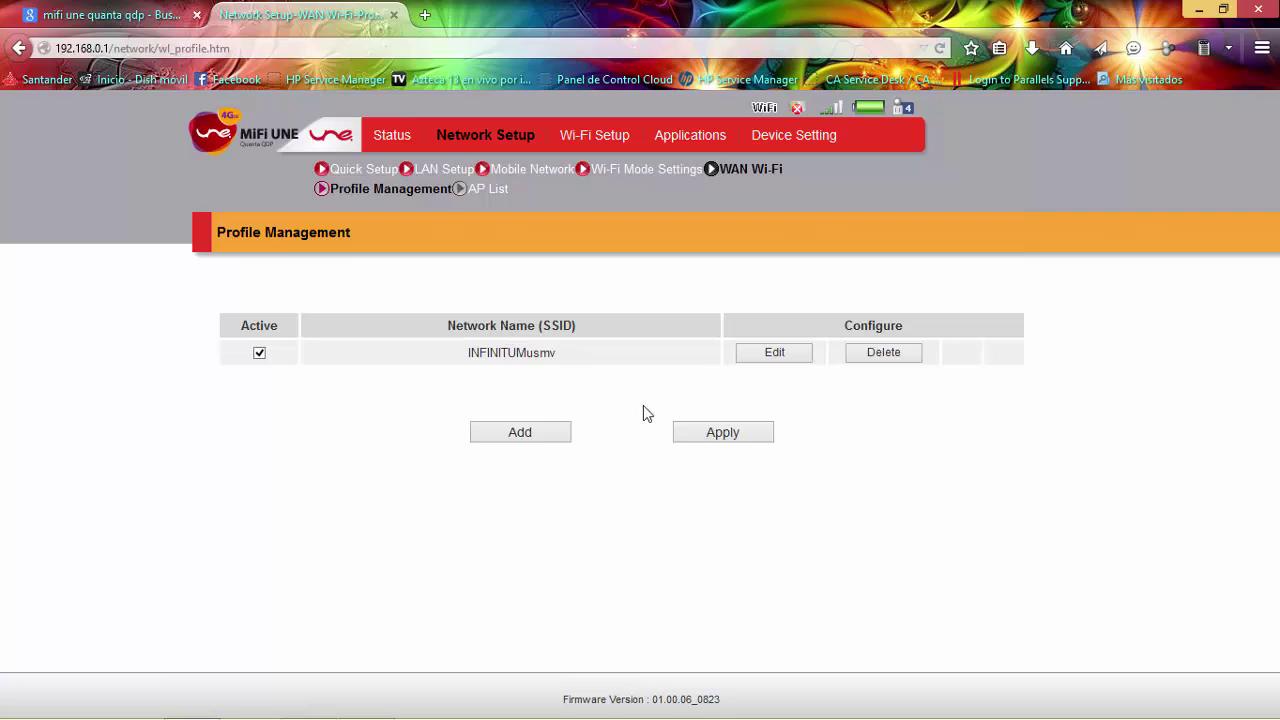
Draft a new WAN Wi-Fi profile with SSID Maxcom and WPA-PSK(TKIP) security, and return to the profile list without applying it.
left_click(557, 434)
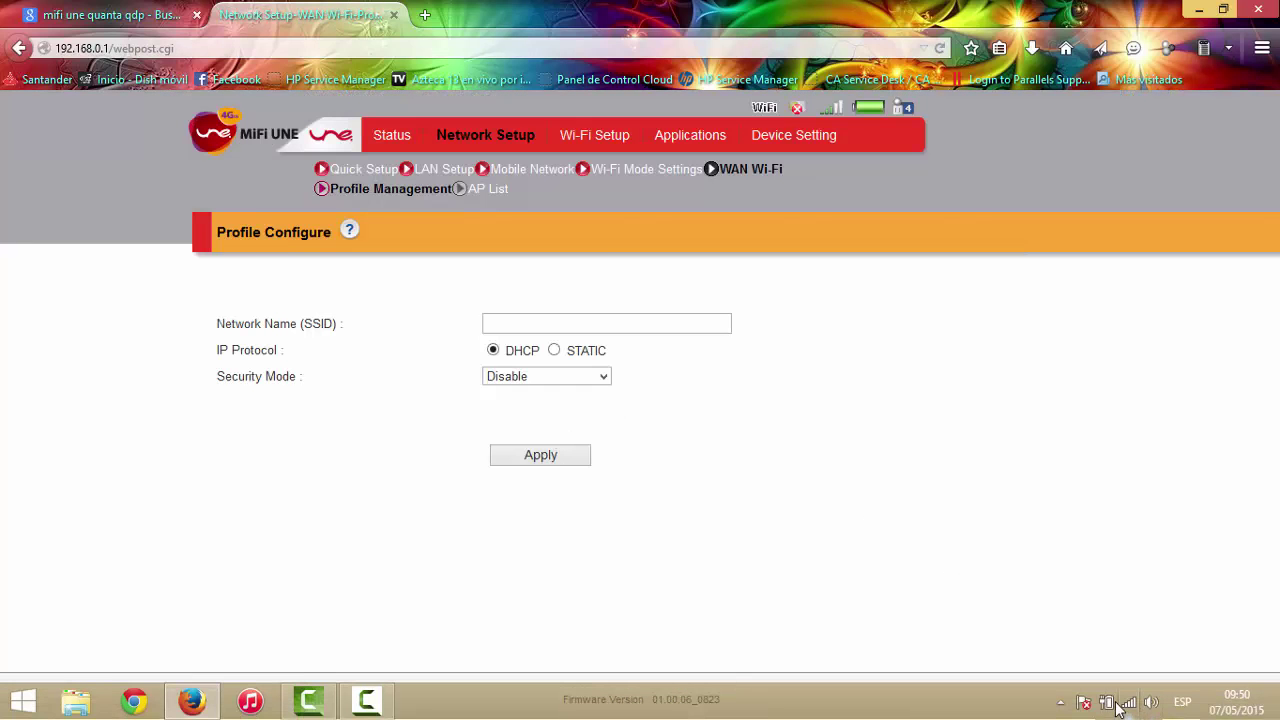
left_click(1131, 711)
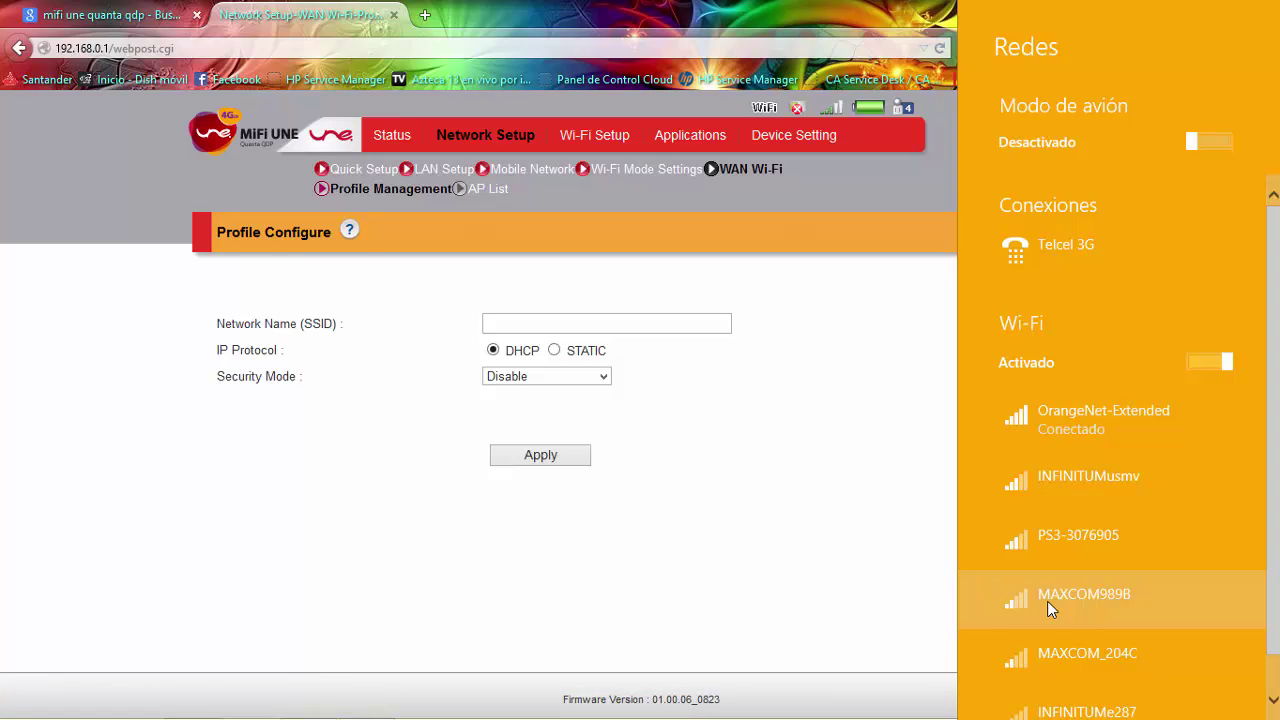
left_click(595, 328)
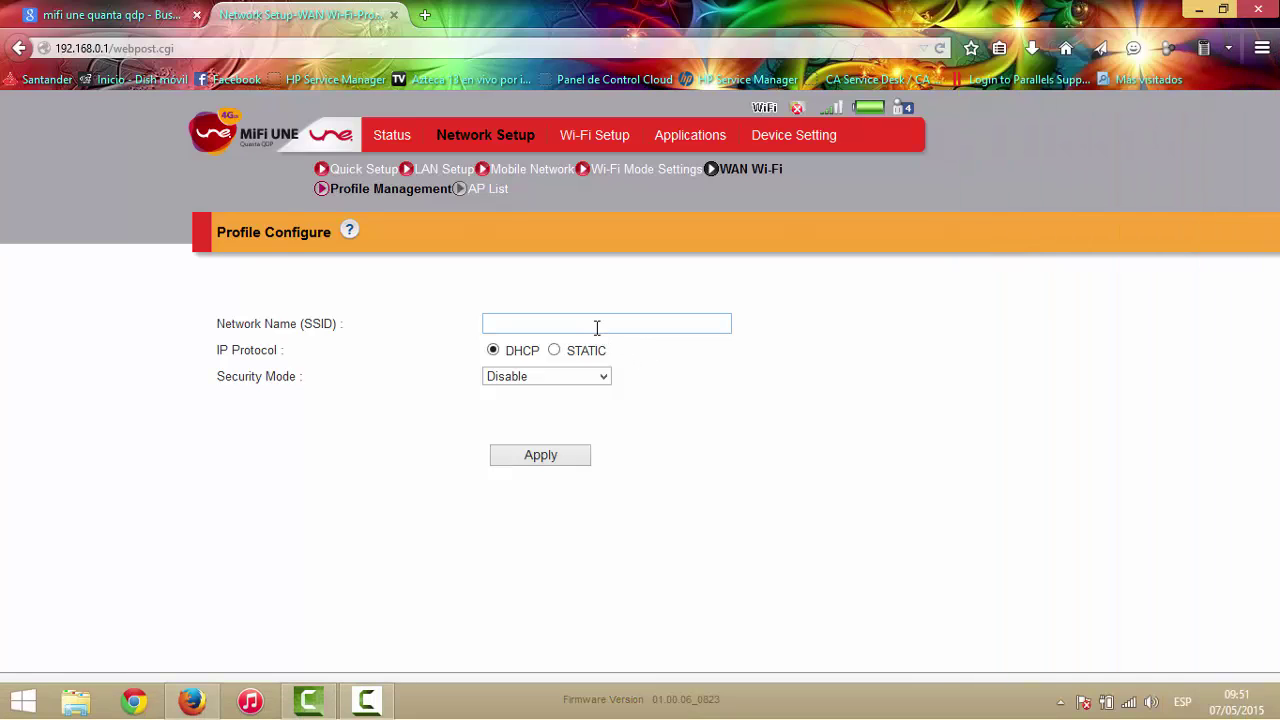
type("m")
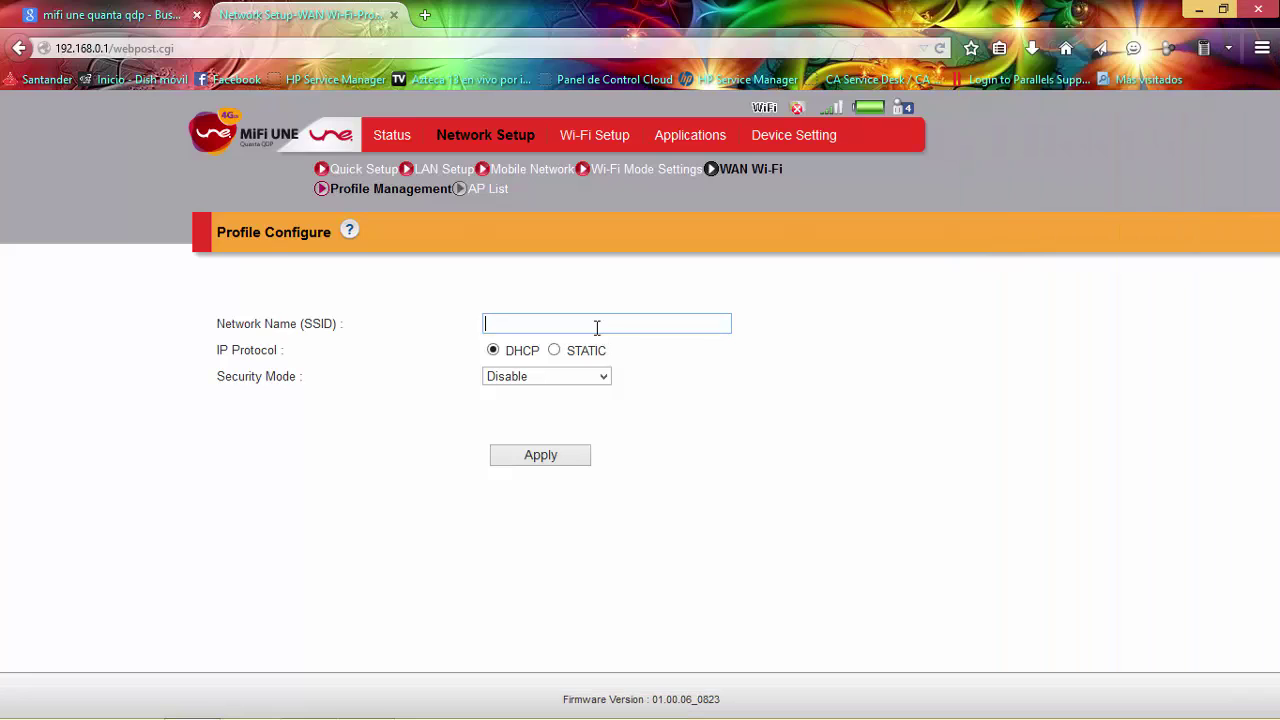
type("axcom")
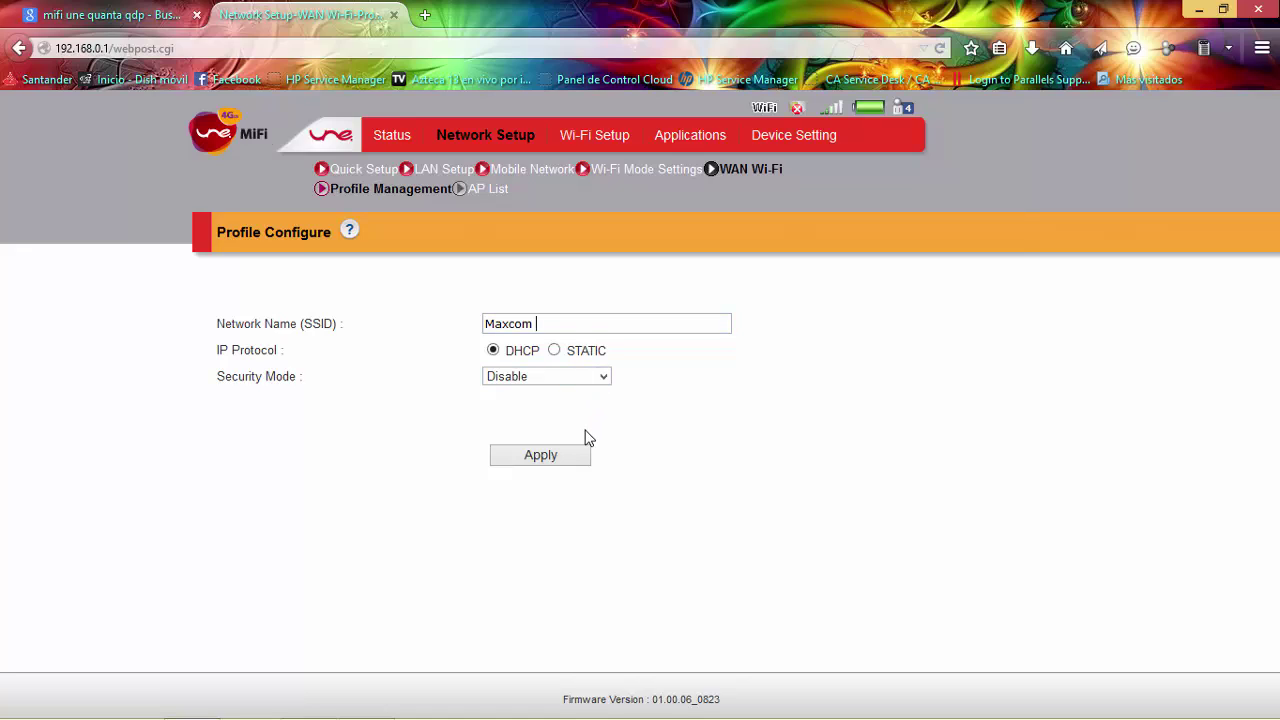
left_click(604, 377)
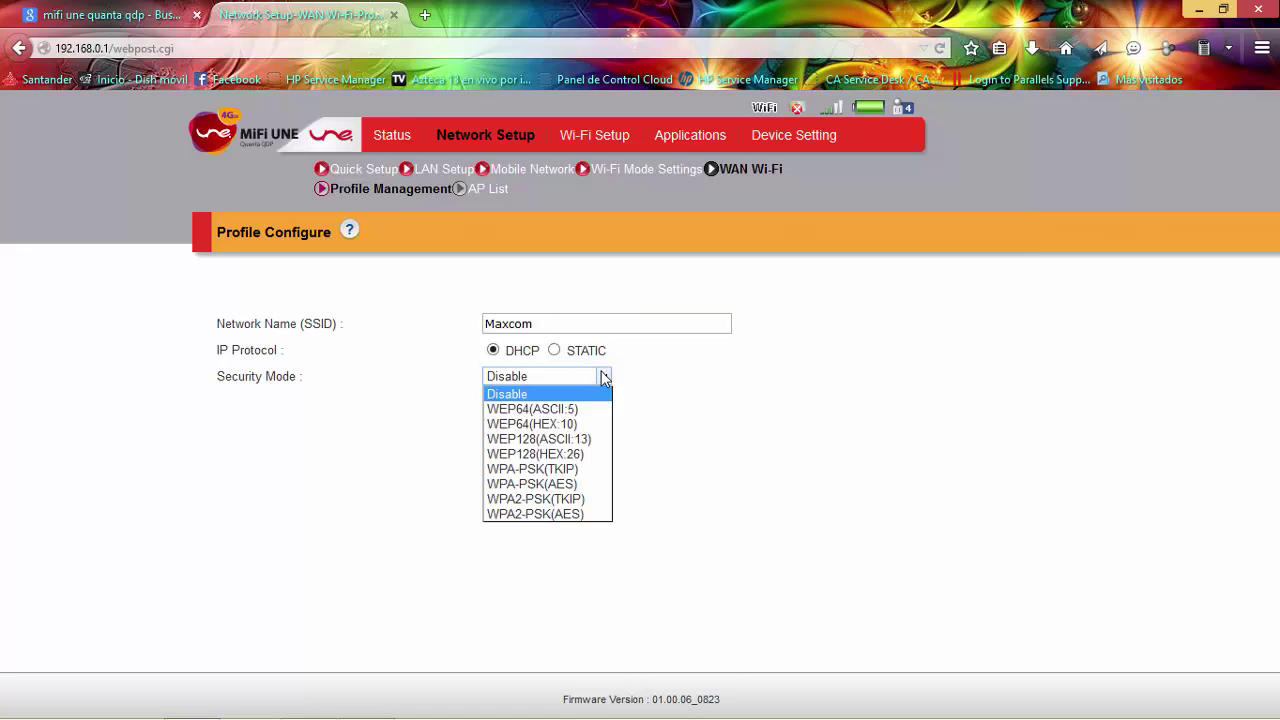
left_click(574, 469)
left_click(546, 401)
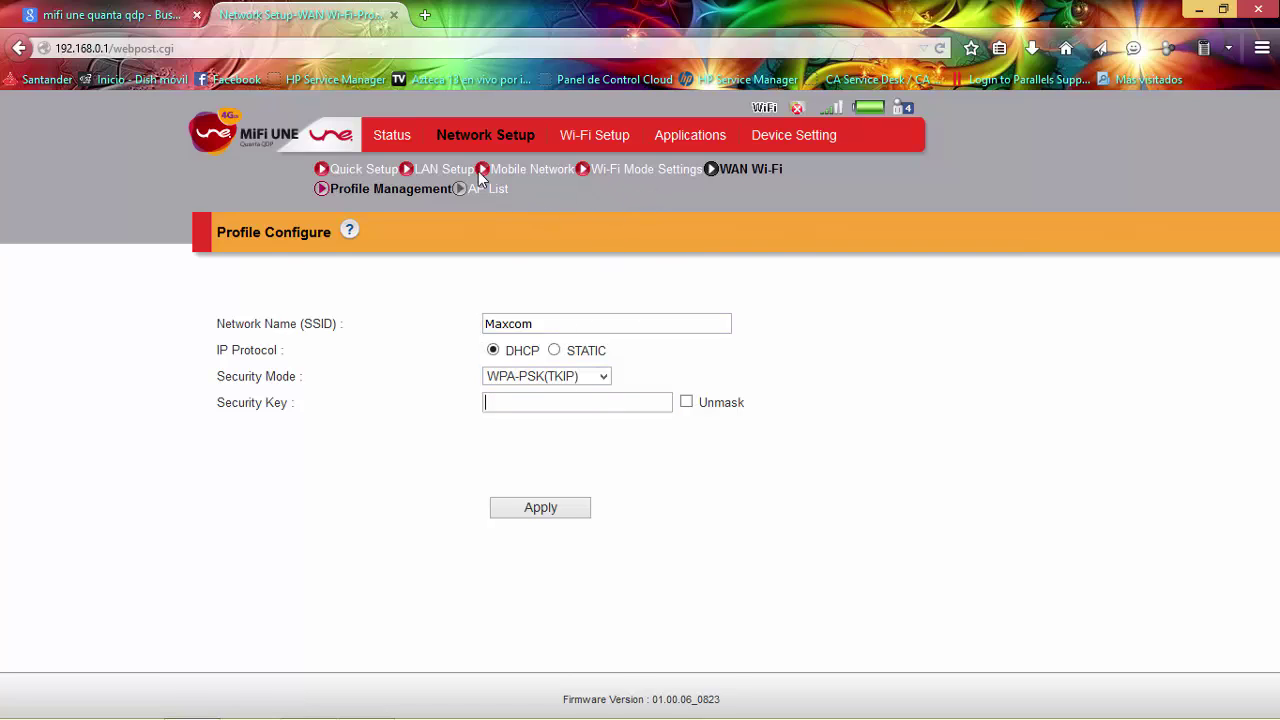
left_click(742, 176)
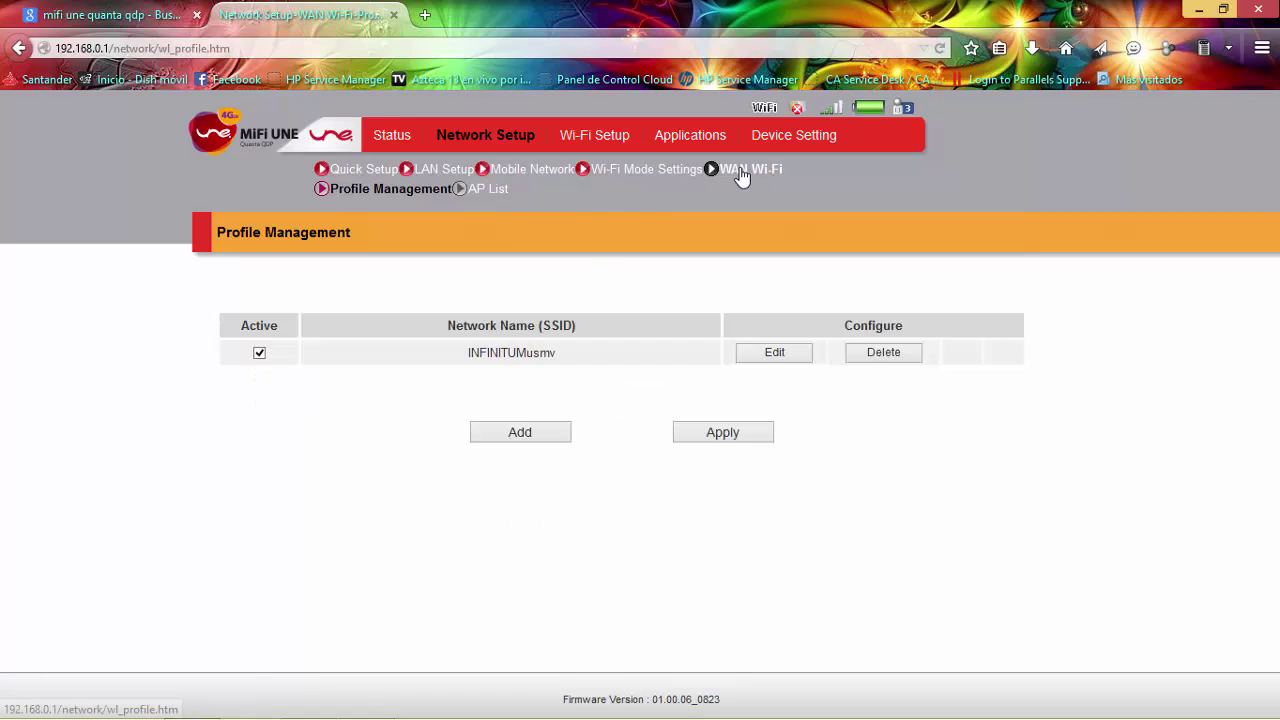
Open the INFINITUMusmv profile for editing, unmask its security key, and apply the profile.
left_click(760, 357)
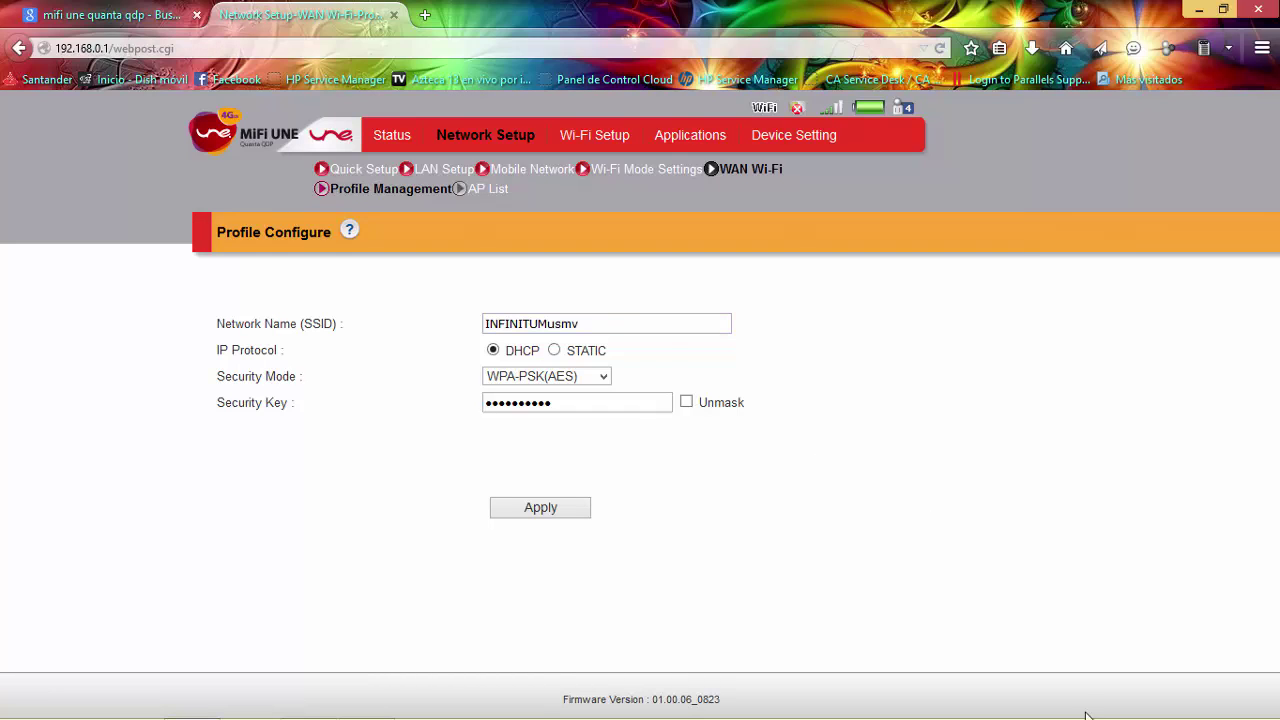
left_click(1131, 703)
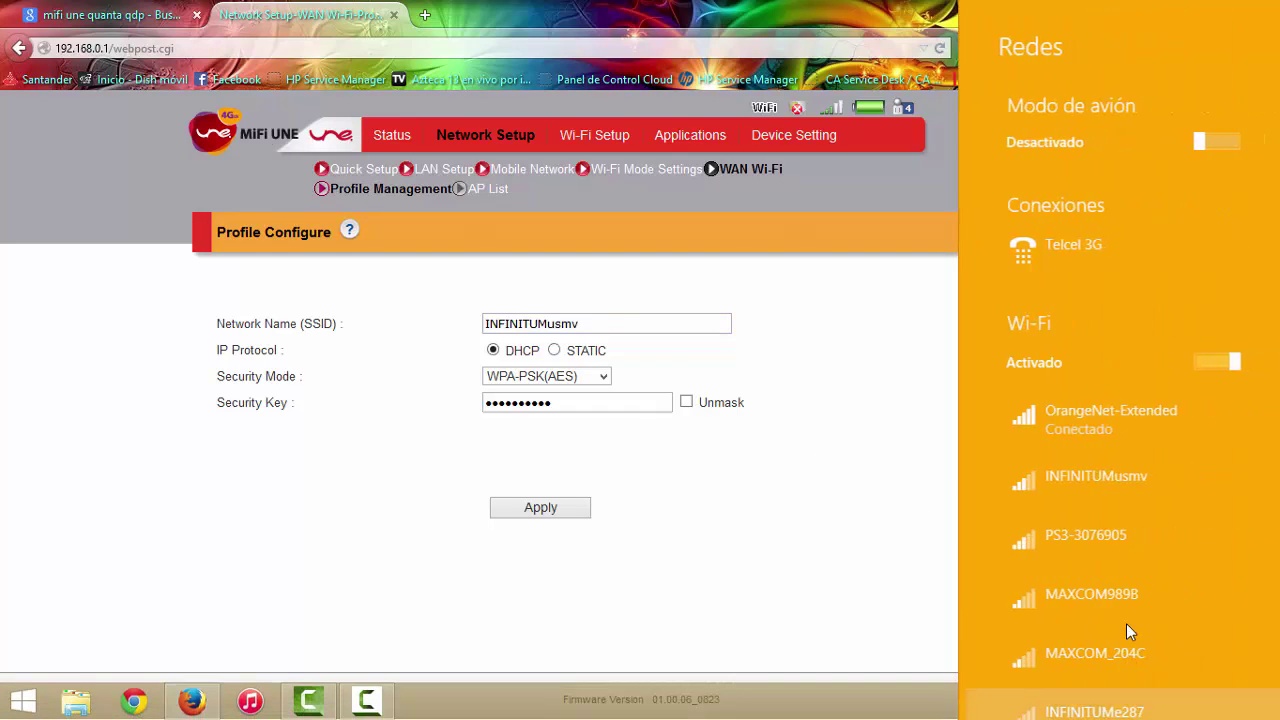
left_click(686, 403)
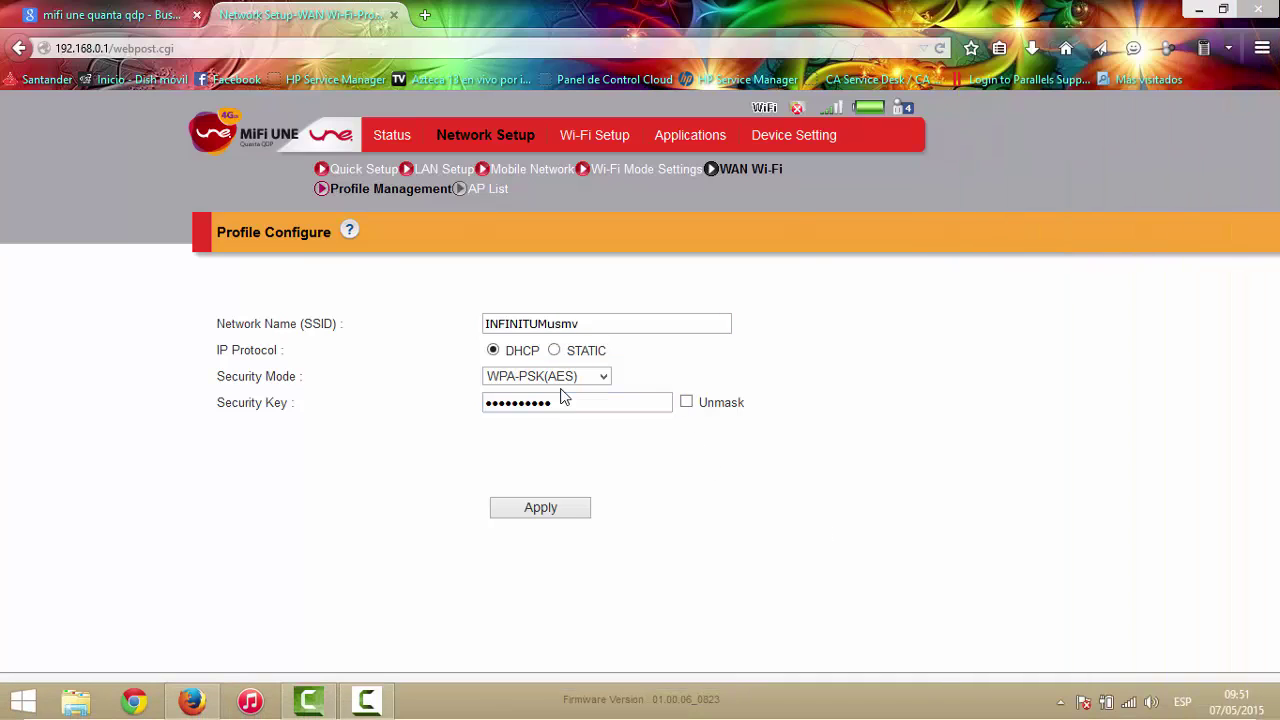
left_click(687, 402)
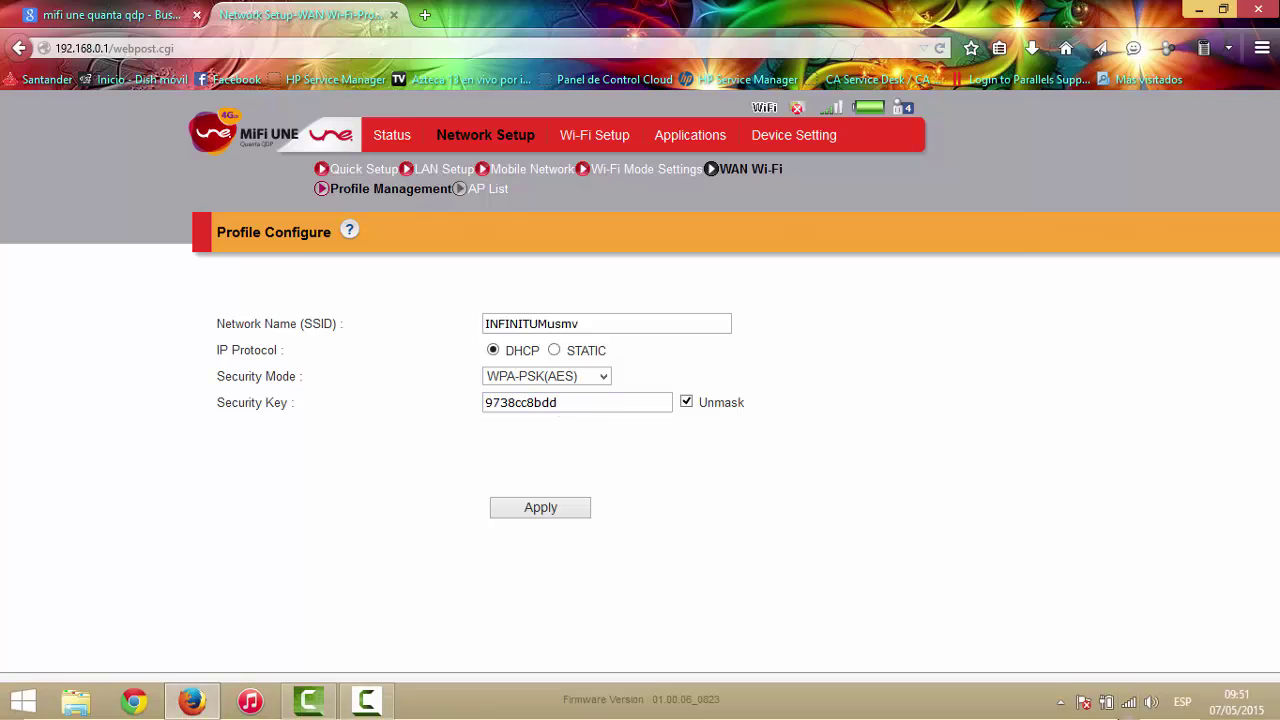
left_click(1128, 704)
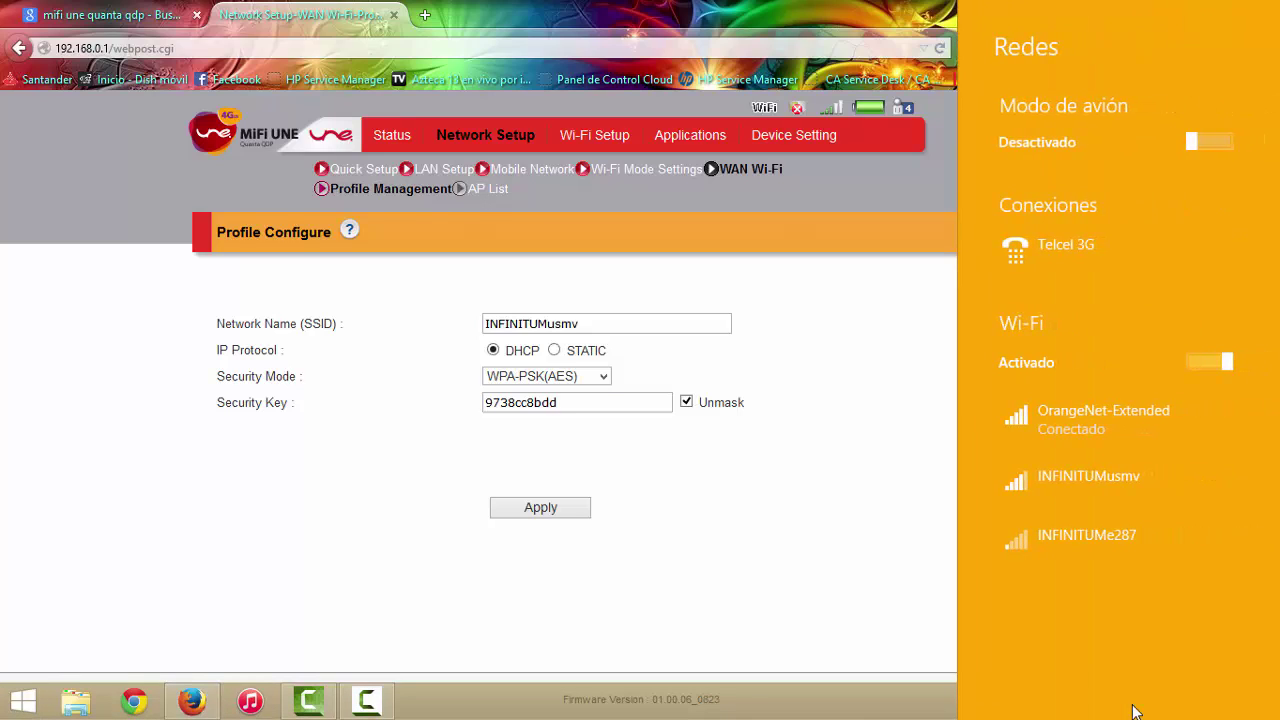
left_click(748, 536)
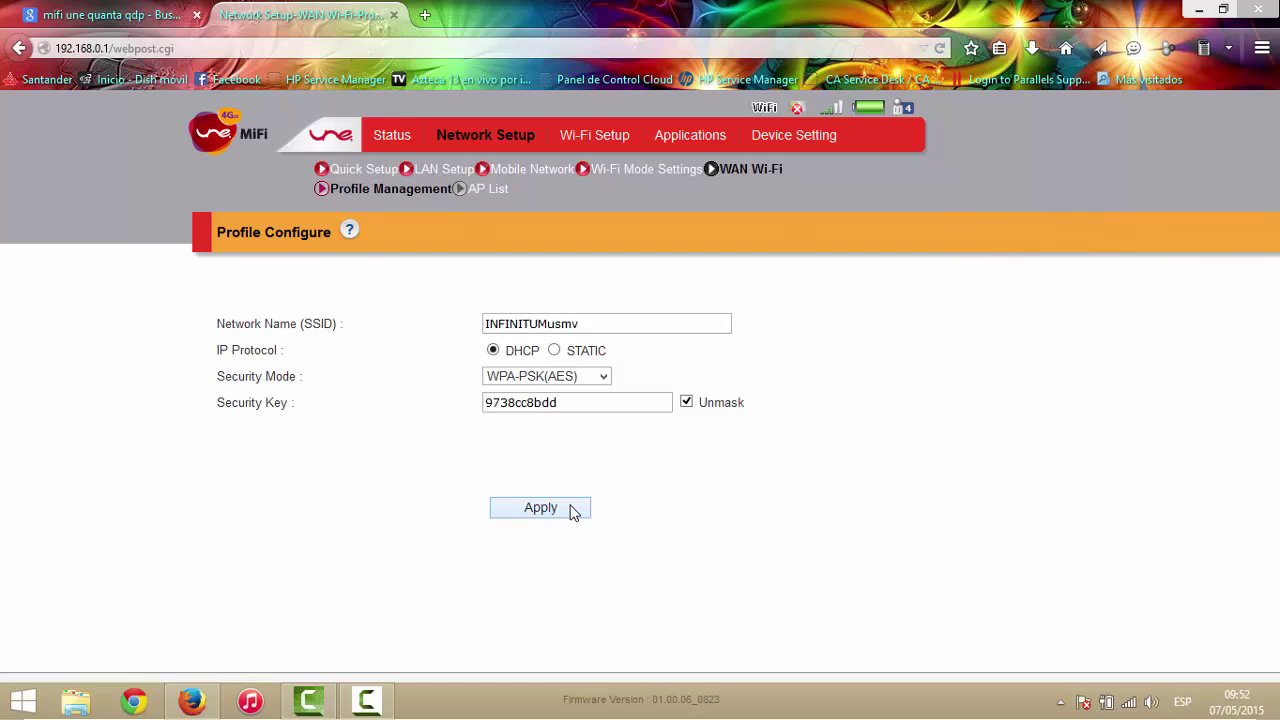
left_click(541, 508)
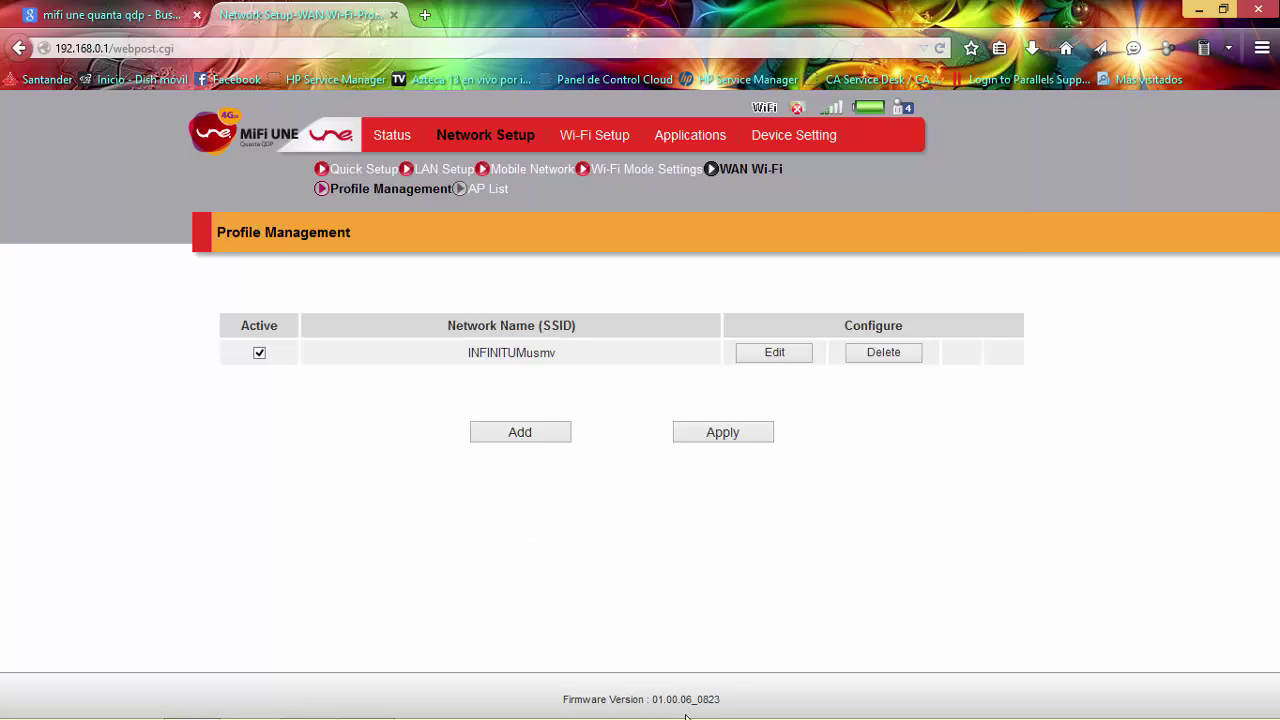
mouse_move(703, 717)
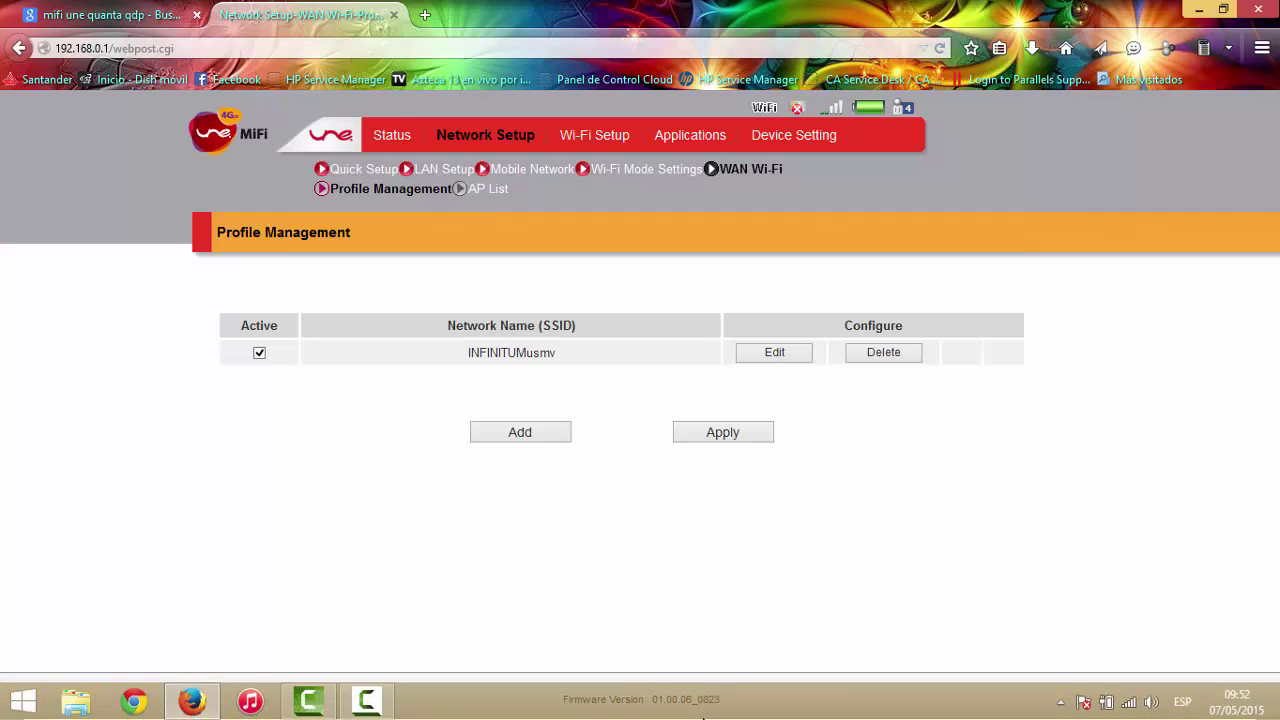